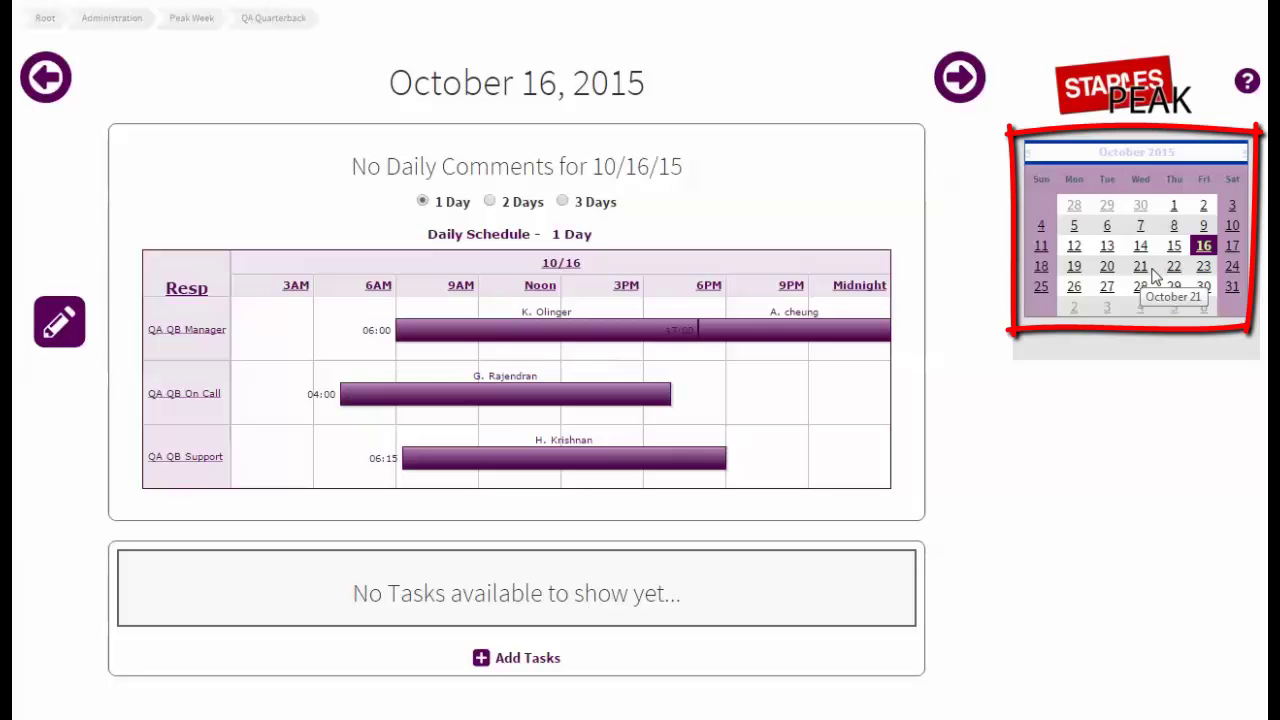
Show November 2015 in the calendar and view the day pages for November 25, 26, 27 and 28.
{"action": "left_click", "coordinate": [1247, 160]}
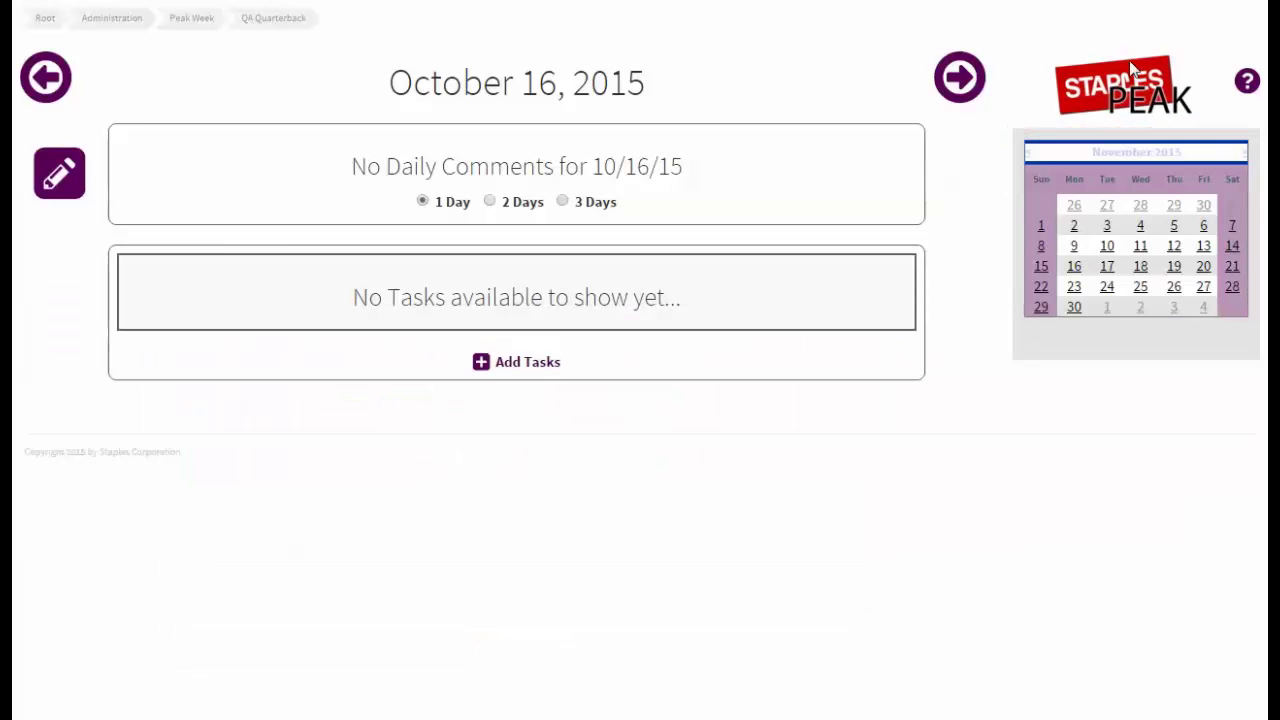
{"action": "left_click", "coordinate": [1140, 289]}
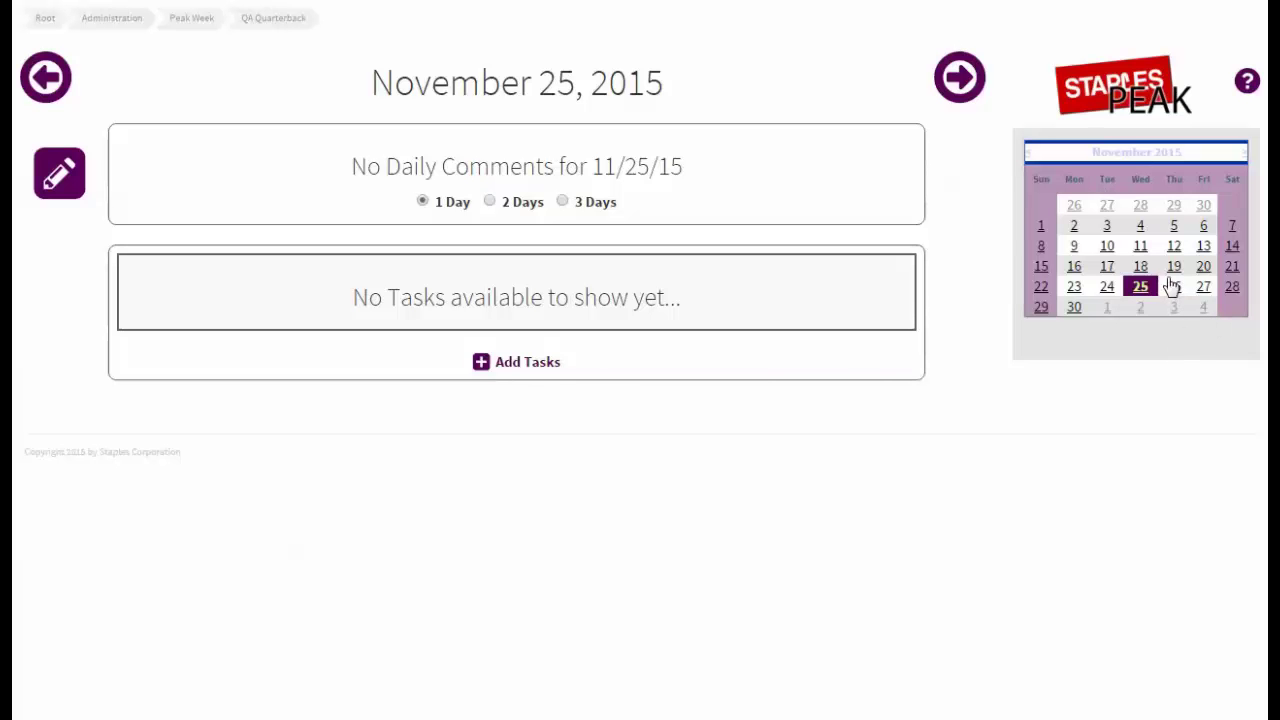
{"action": "left_click", "coordinate": [1175, 289]}
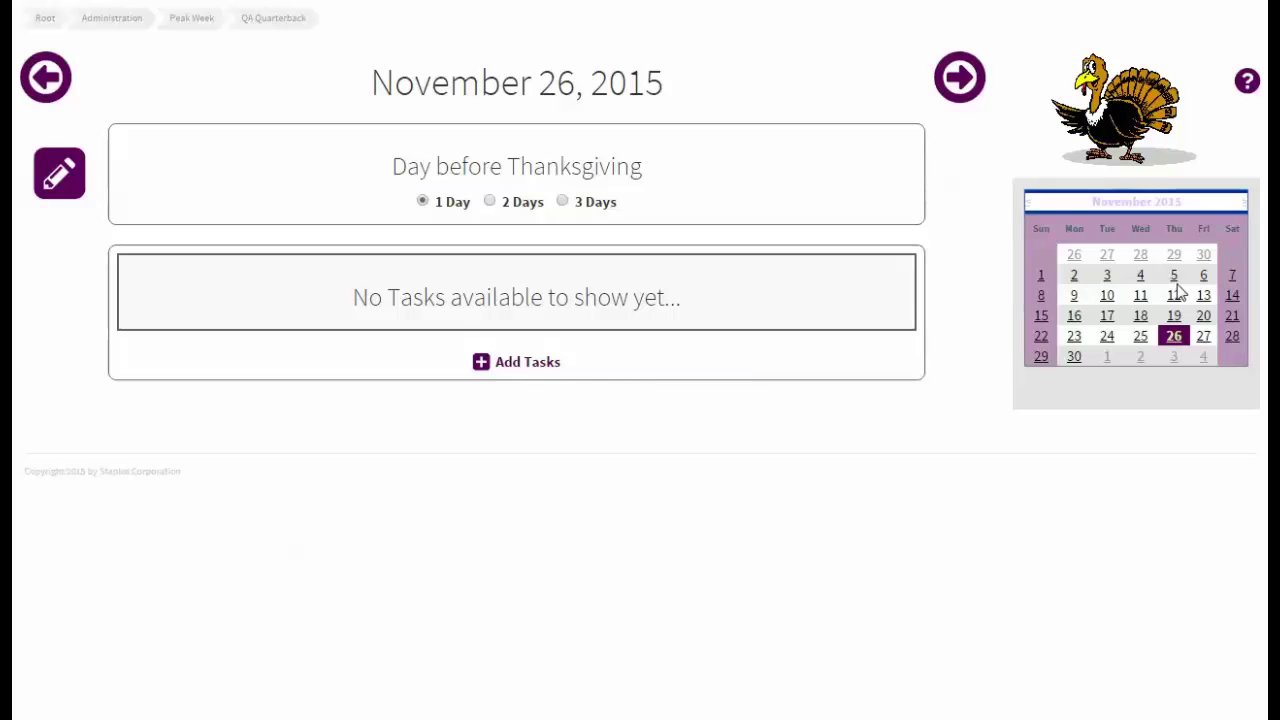
{"action": "left_click", "coordinate": [1203, 336]}
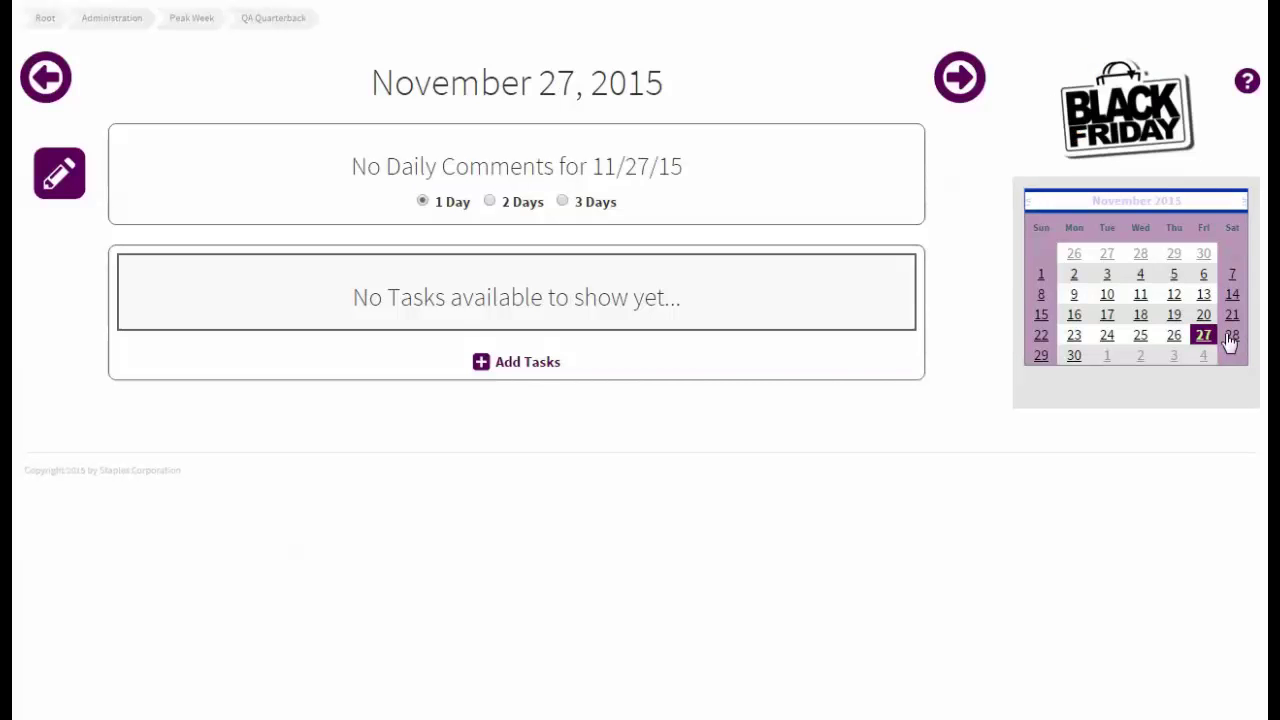
{"action": "left_click", "coordinate": [1231, 337]}
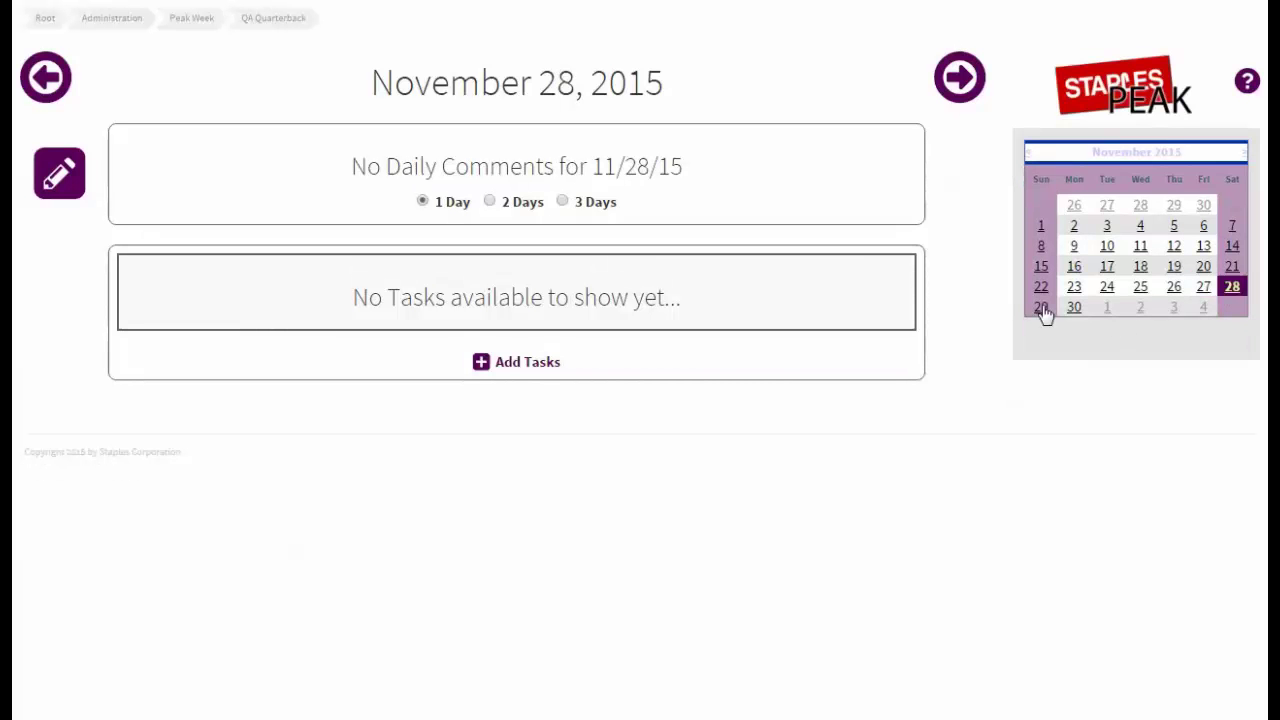
Go back to October 16, 2015 in the calendar, advance one day to October 17, and return to October 16.
{"action": "left_click", "coordinate": [1030, 156]}
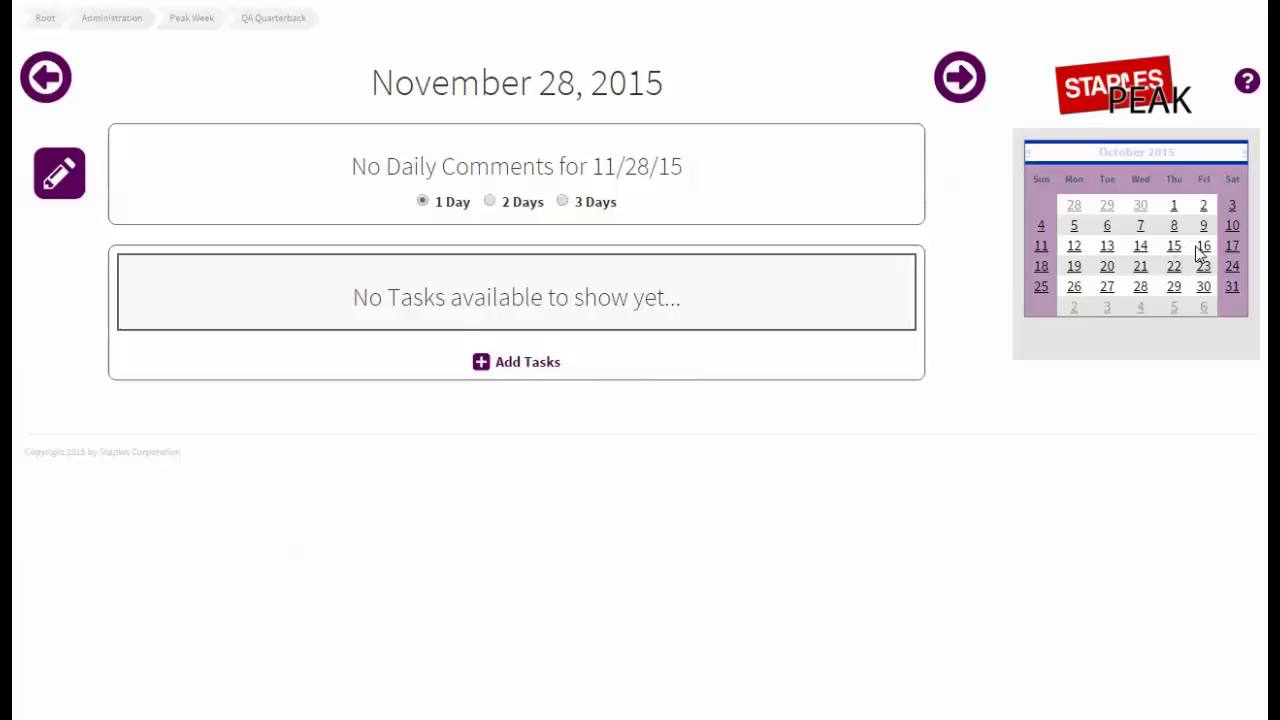
{"action": "left_click", "coordinate": [1204, 246]}
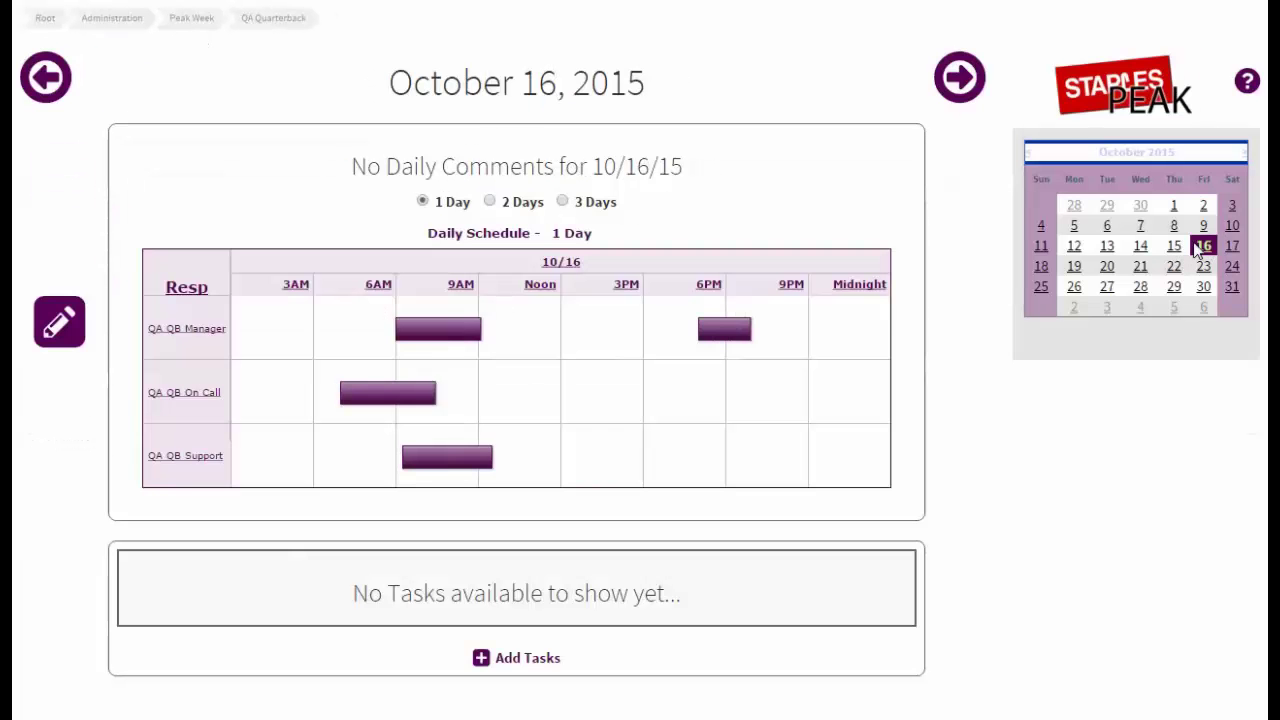
{"action": "left_click", "coordinate": [960, 80]}
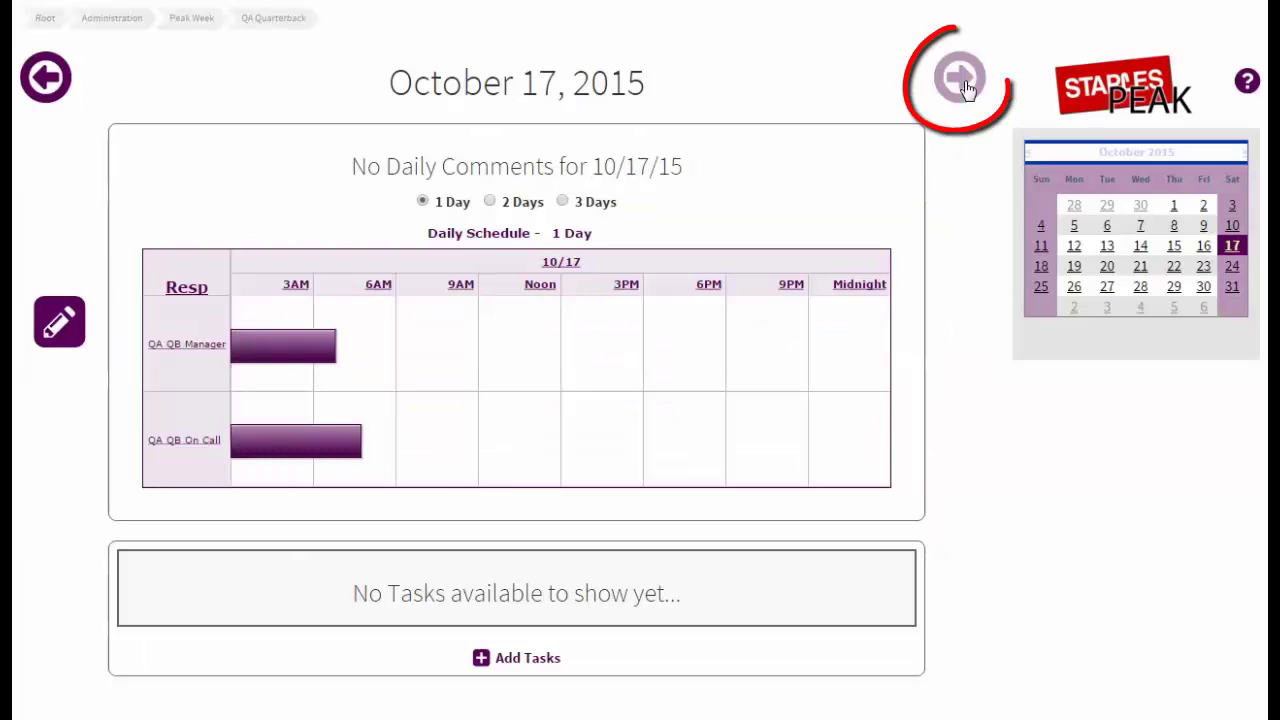
{"action": "left_click", "coordinate": [52, 74]}
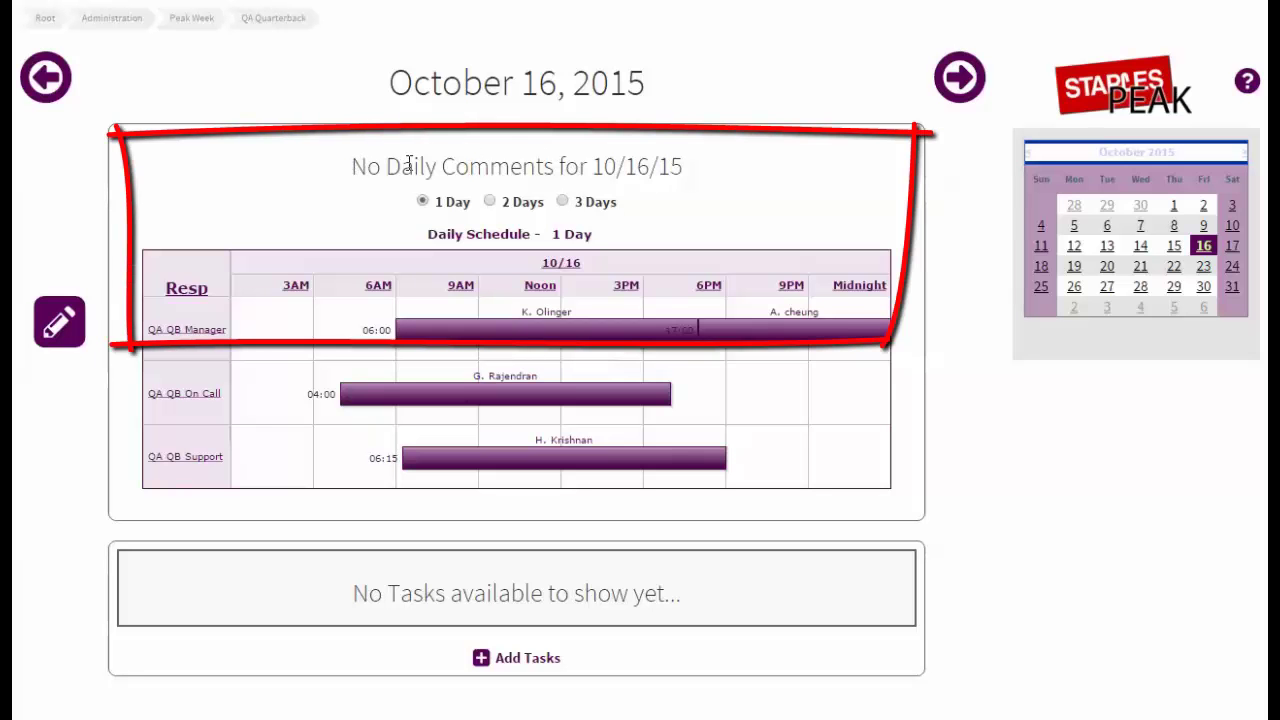
Add the daily comment "New comments for the day here" to October 16, 2015 and save it.
{"action": "left_click", "coordinate": [636, 164]}
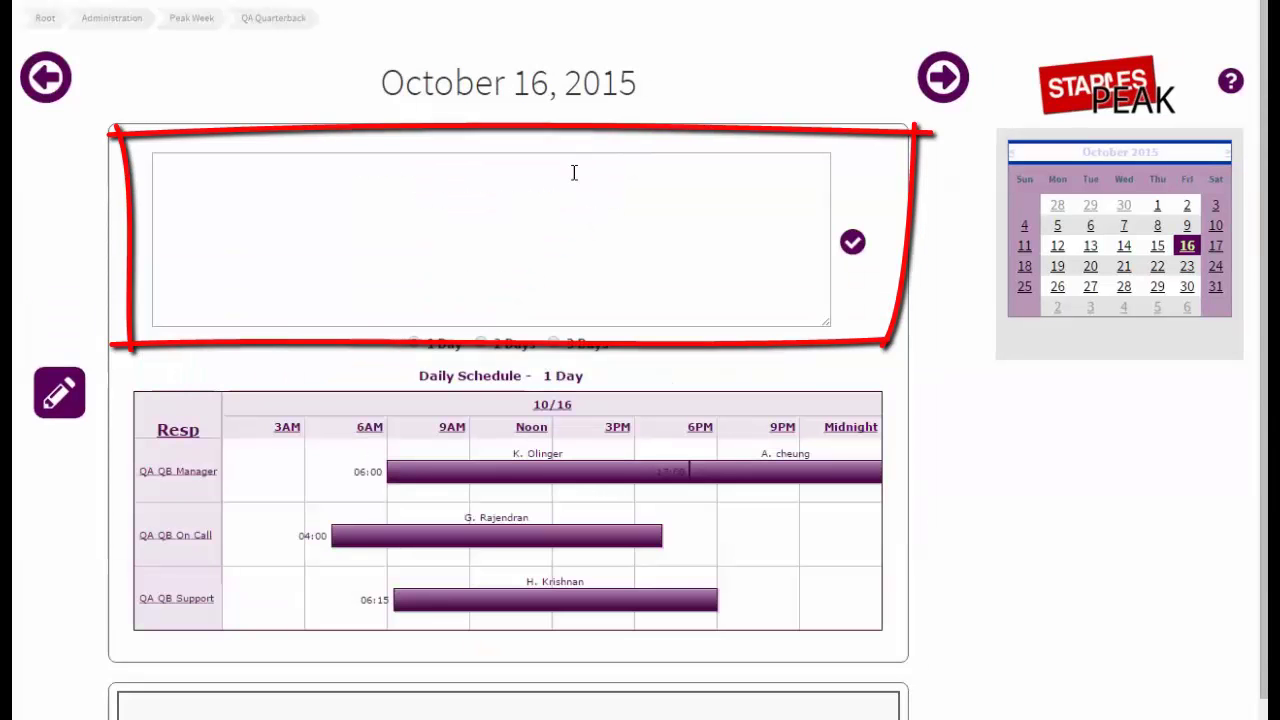
{"action": "type", "text": "New "}
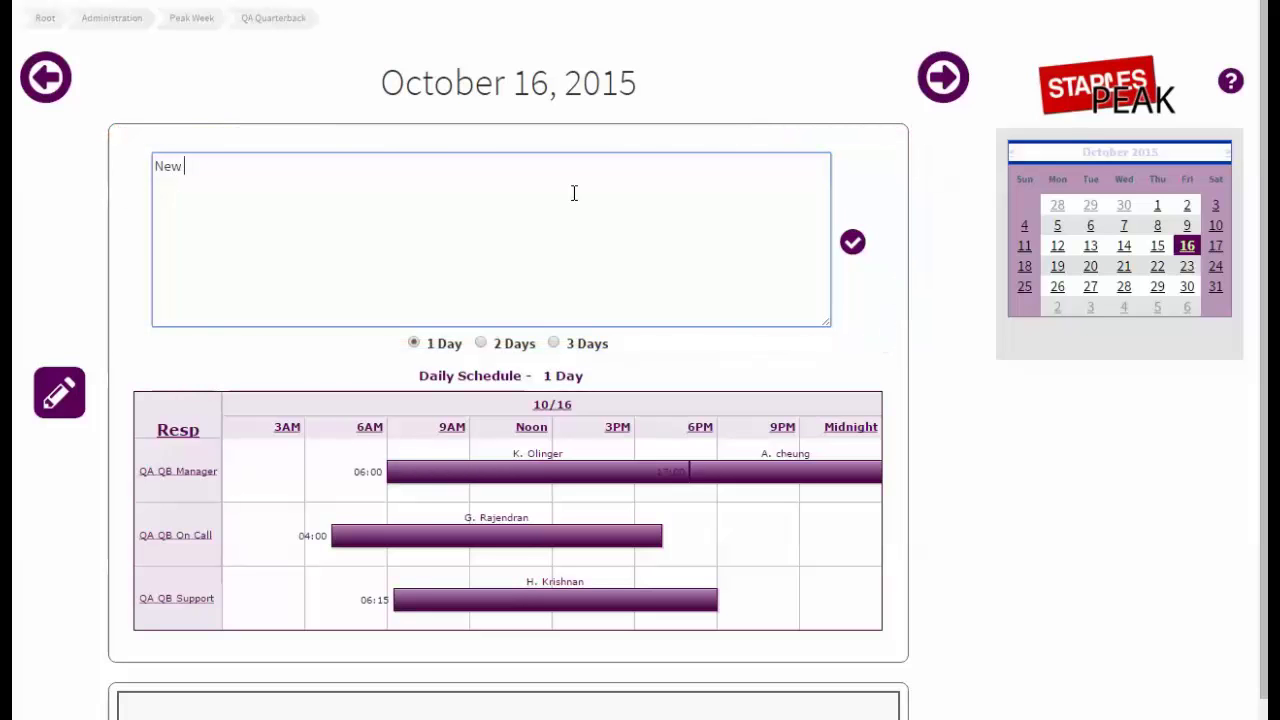
{"action": "type", "text": "comments for the day here"}
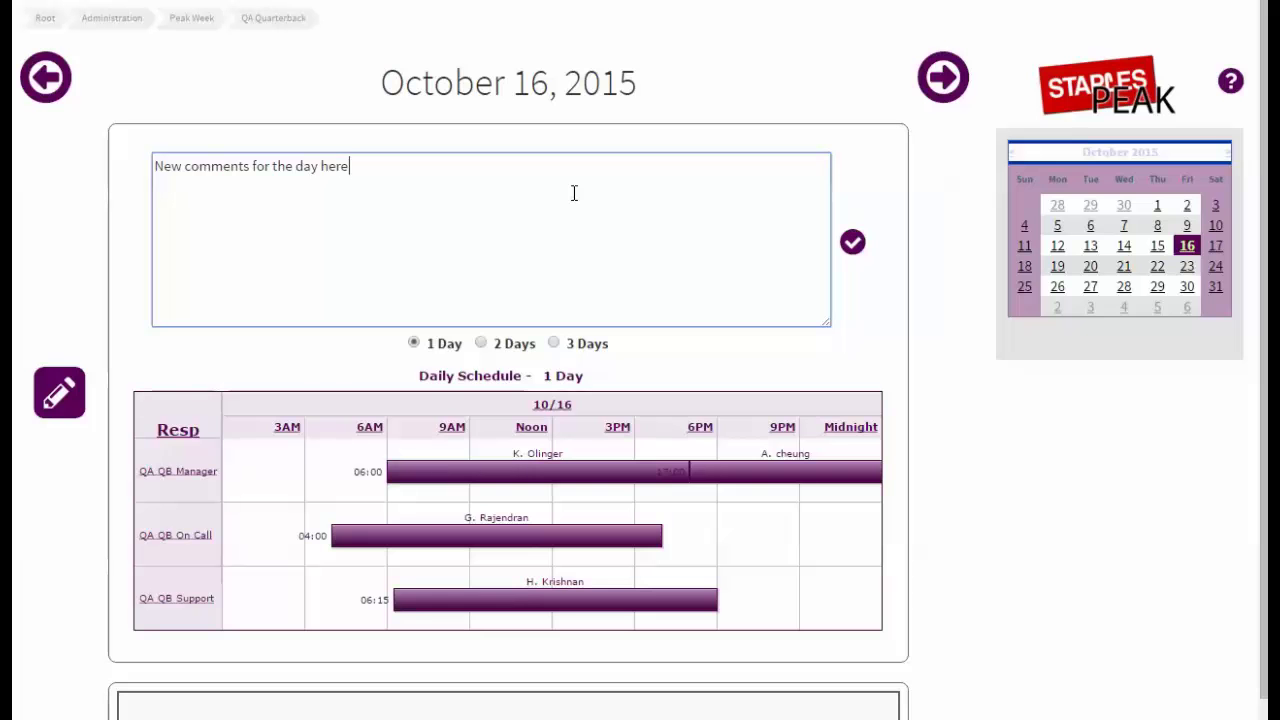
{"action": "left_click", "coordinate": [854, 242]}
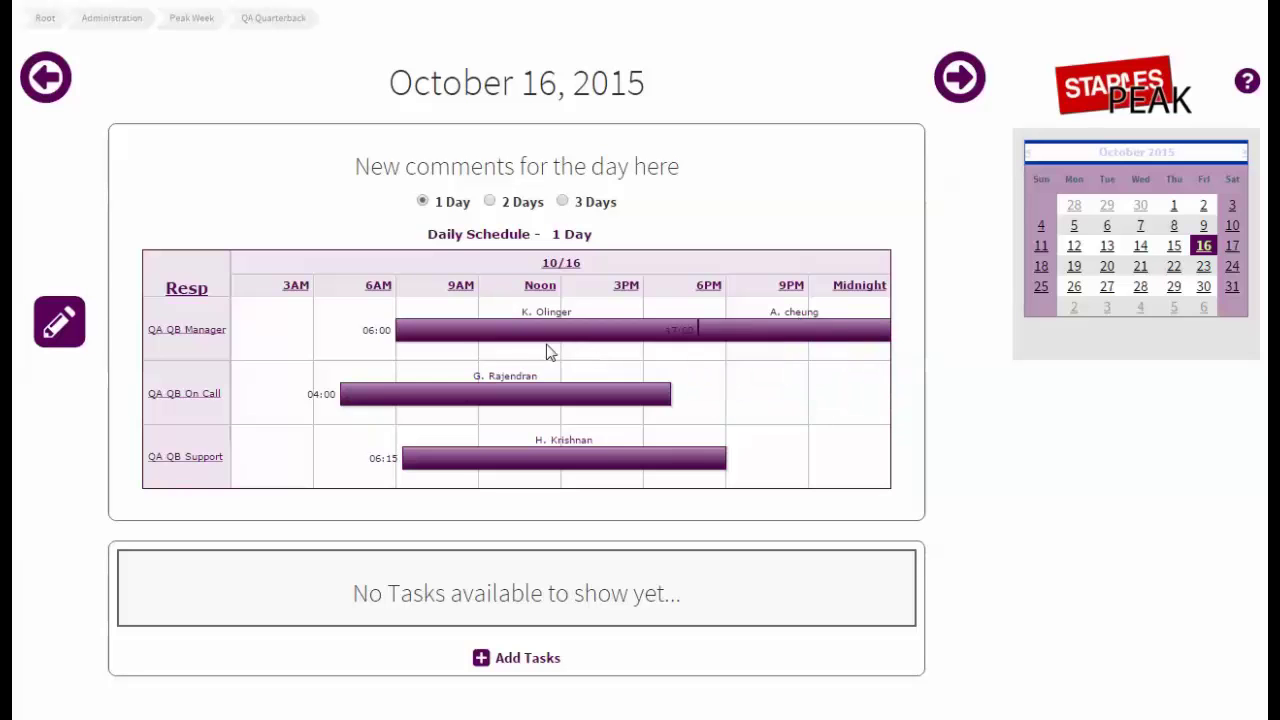
Inspect the contact details and hours of the QA QB Manager shifts in the daily schedule.
{"action": "mouse_move", "coordinate": [527, 325]}
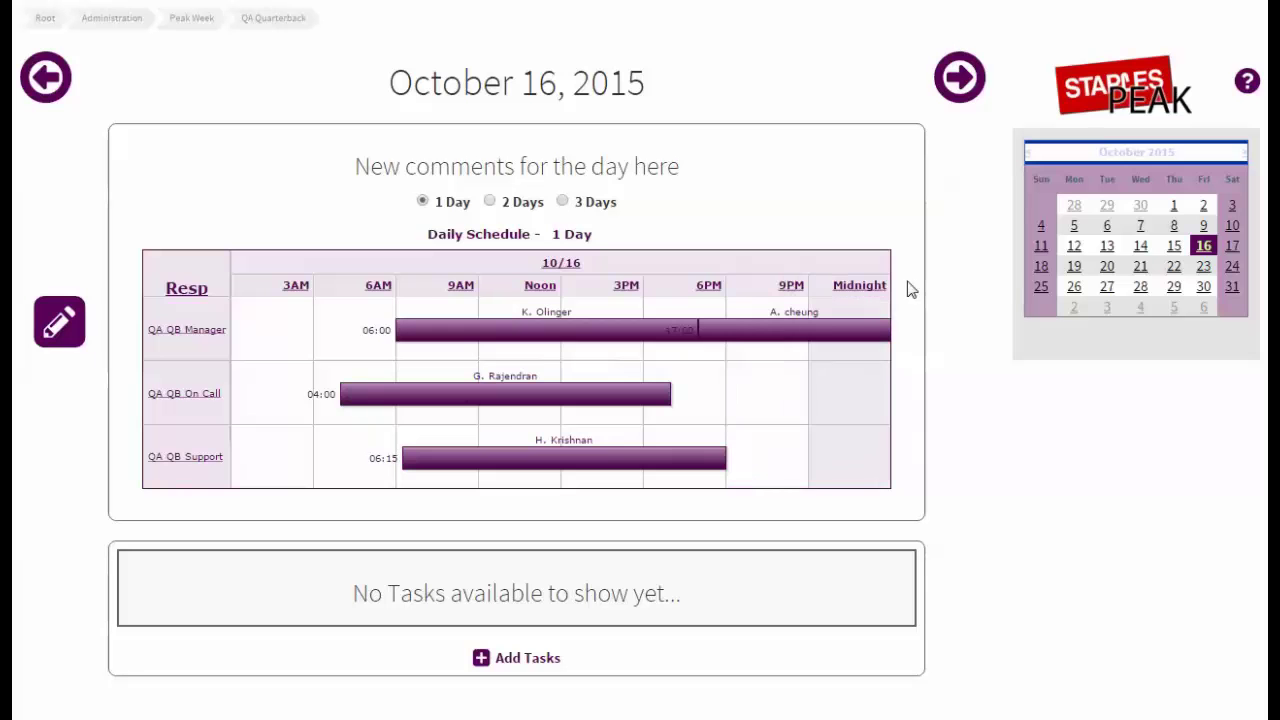
{"action": "mouse_move", "coordinate": [574, 326]}
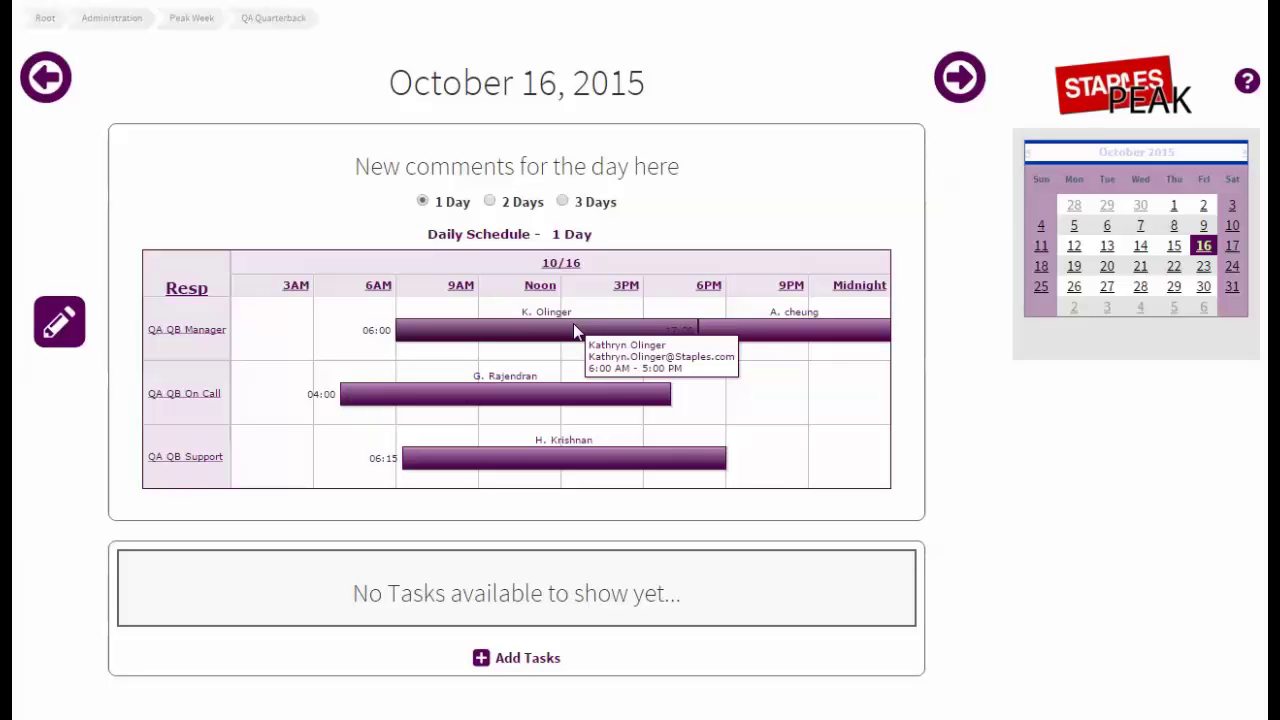
{"action": "mouse_move", "coordinate": [813, 333]}
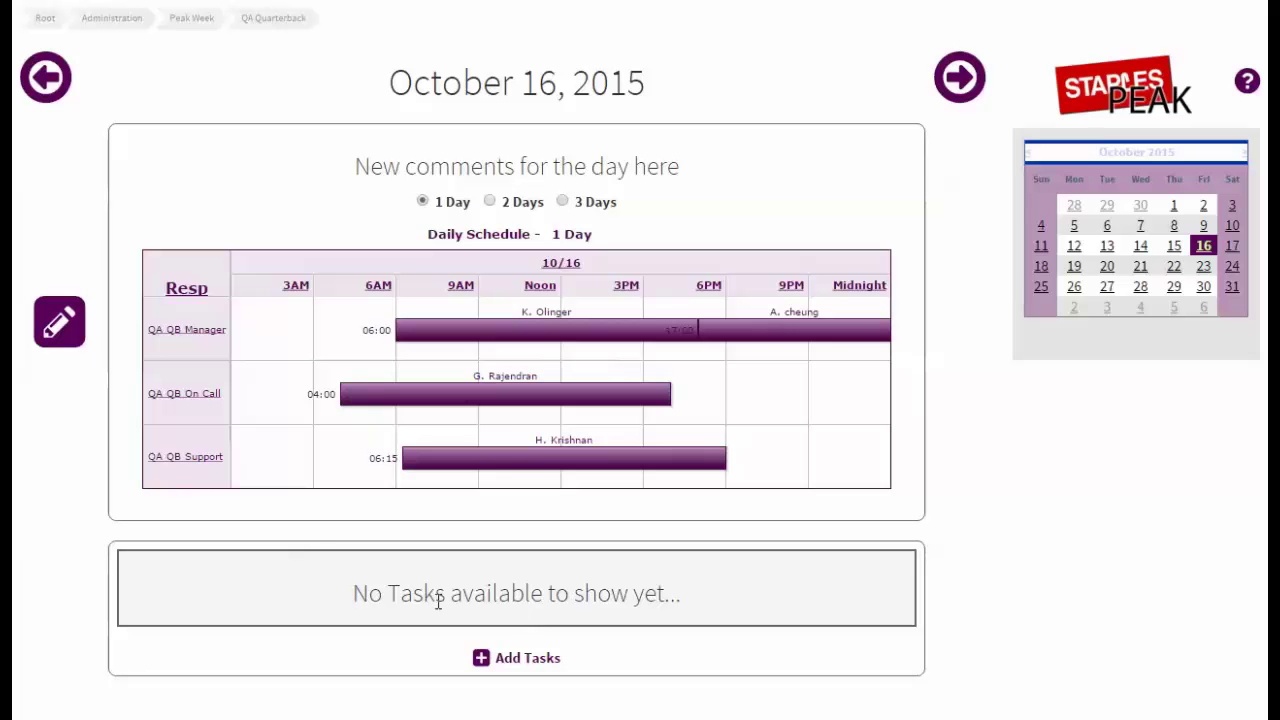
Add a task with the text "Task 1" running from 4:00 AM to 12:00 PM and save it.
{"action": "left_click", "coordinate": [506, 662]}
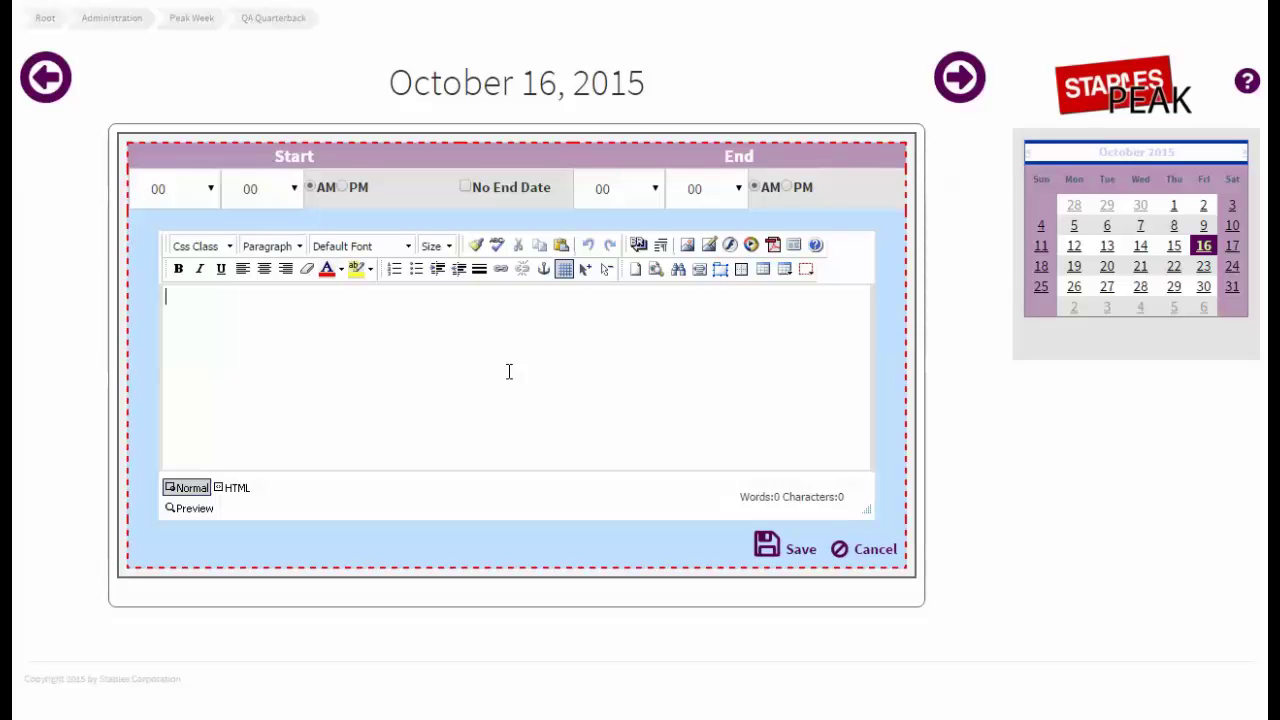
{"action": "type", "text": "Task 1"}
{"action": "left_click", "coordinate": [213, 192]}
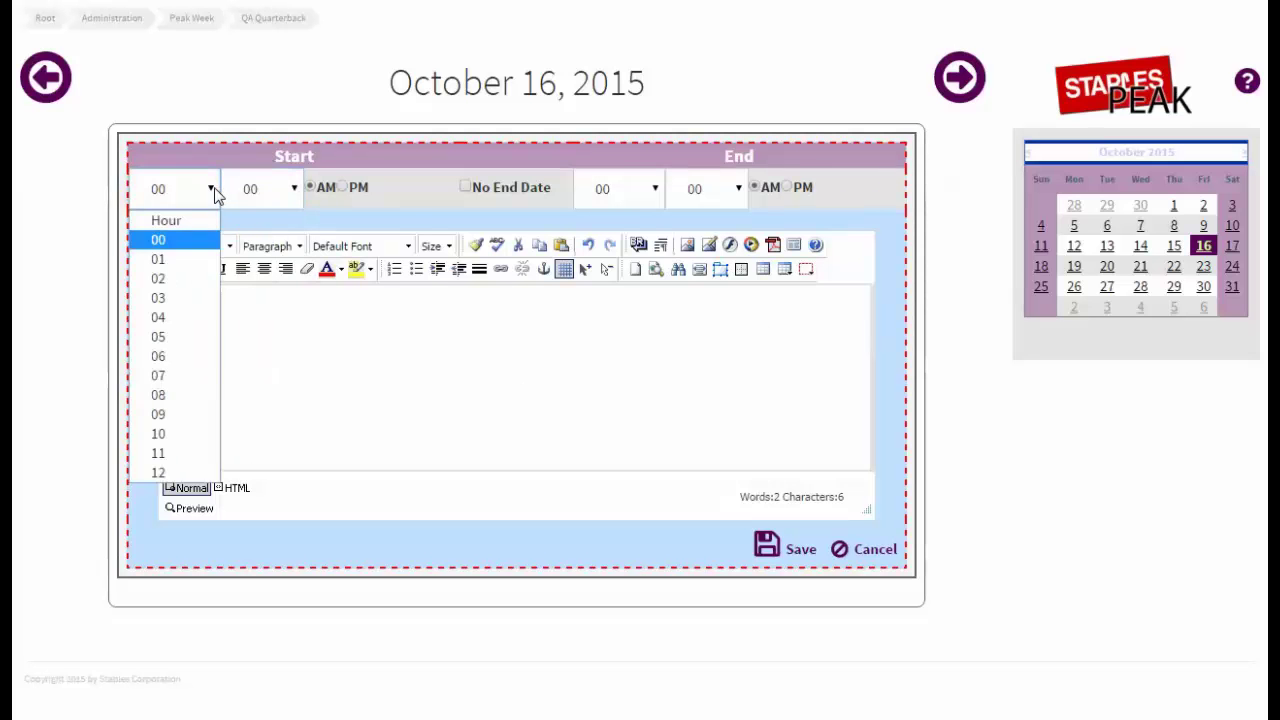
{"action": "left_click", "coordinate": [185, 317]}
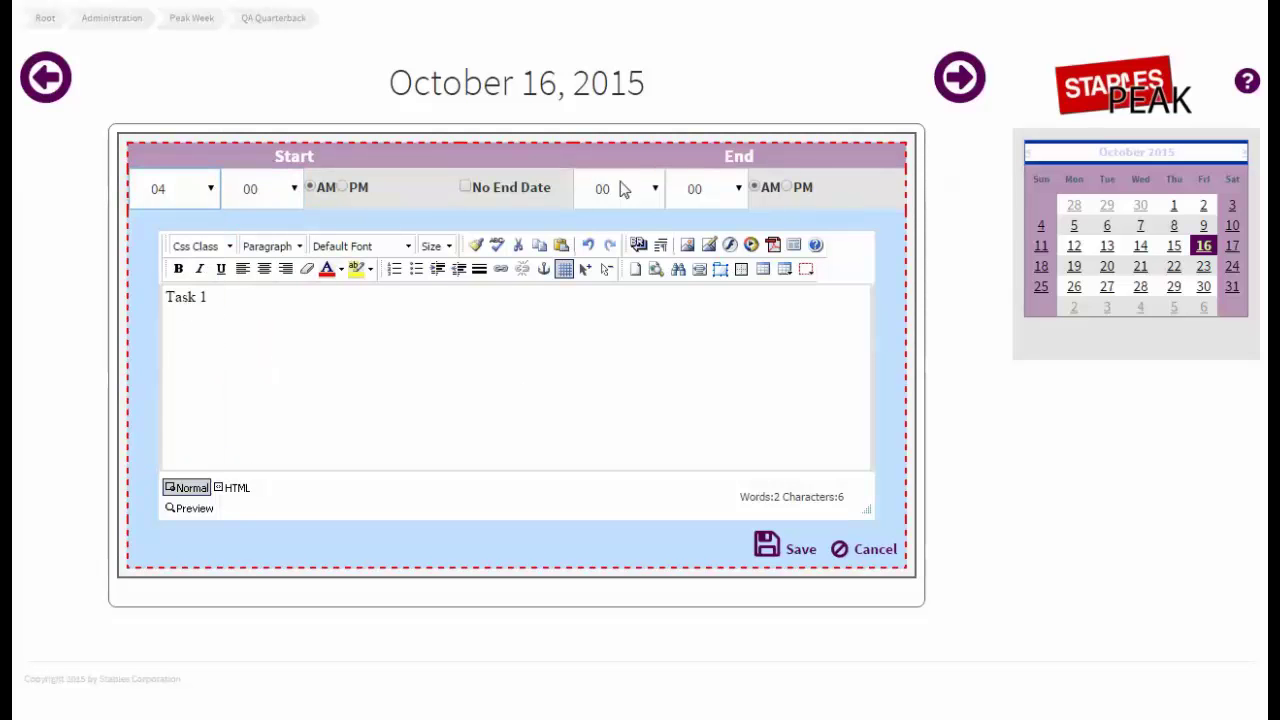
{"action": "left_click", "coordinate": [620, 189]}
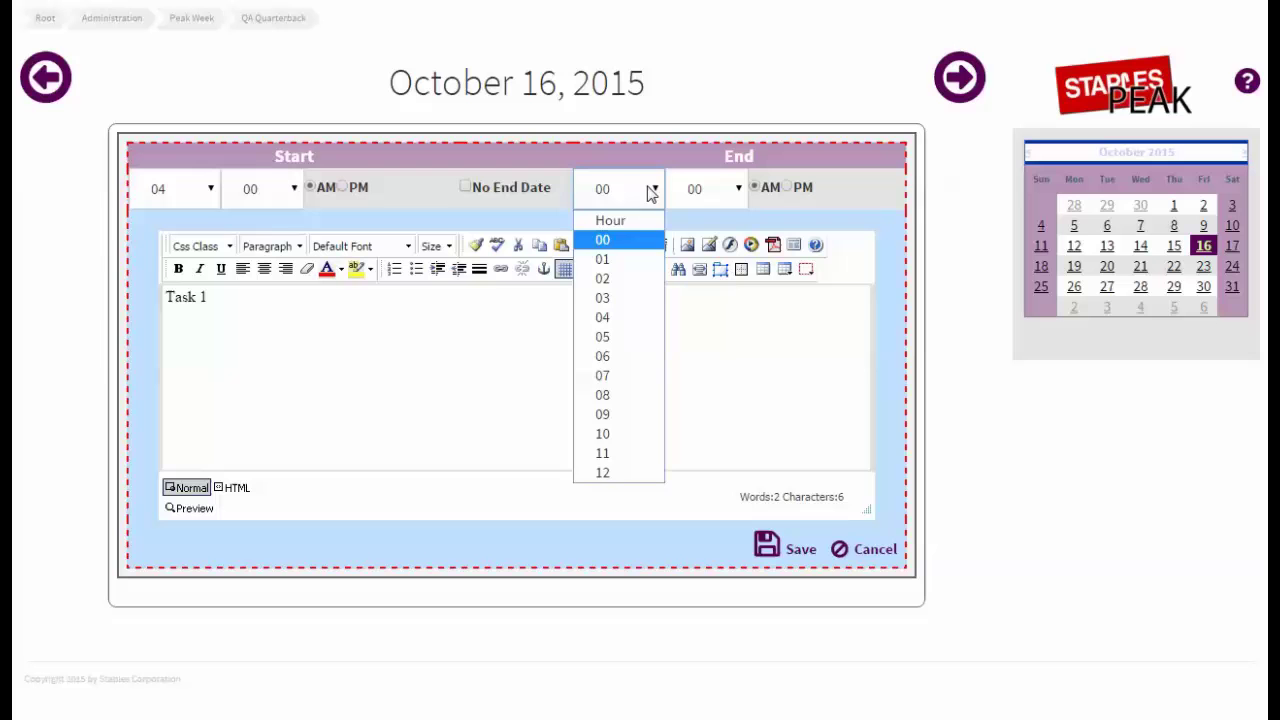
{"action": "left_click", "coordinate": [626, 474]}
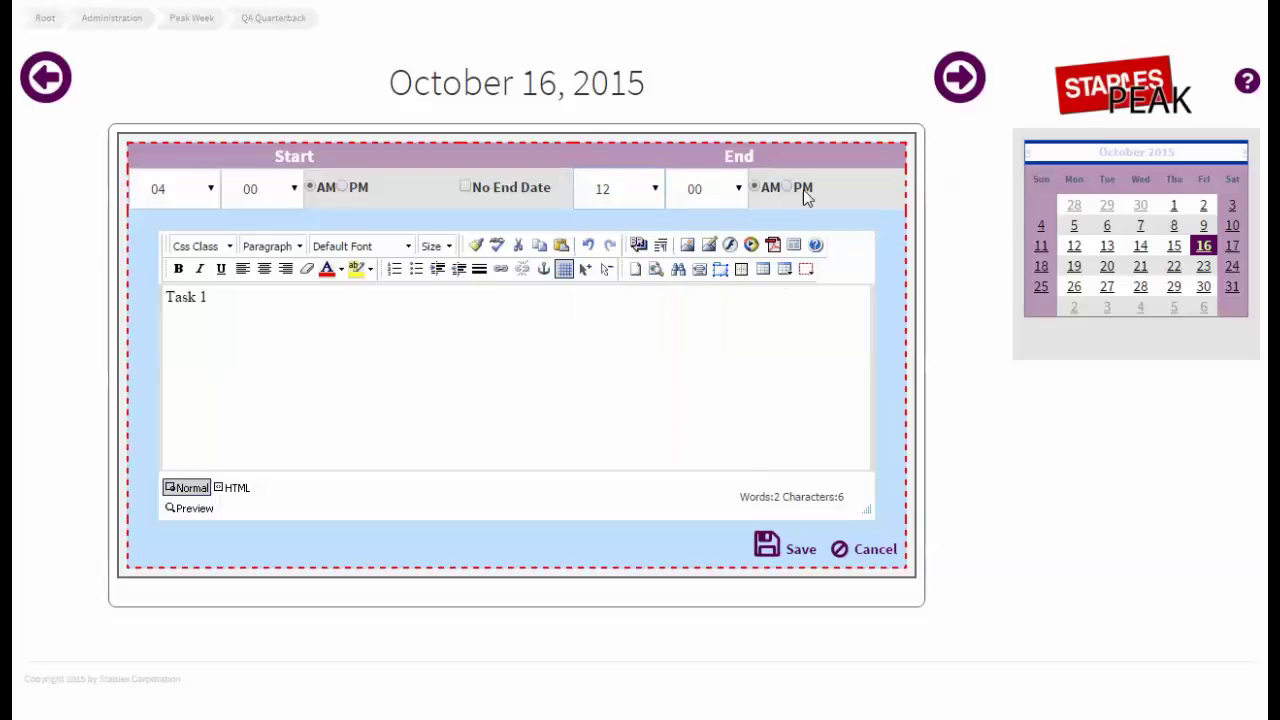
{"action": "left_click", "coordinate": [775, 546]}
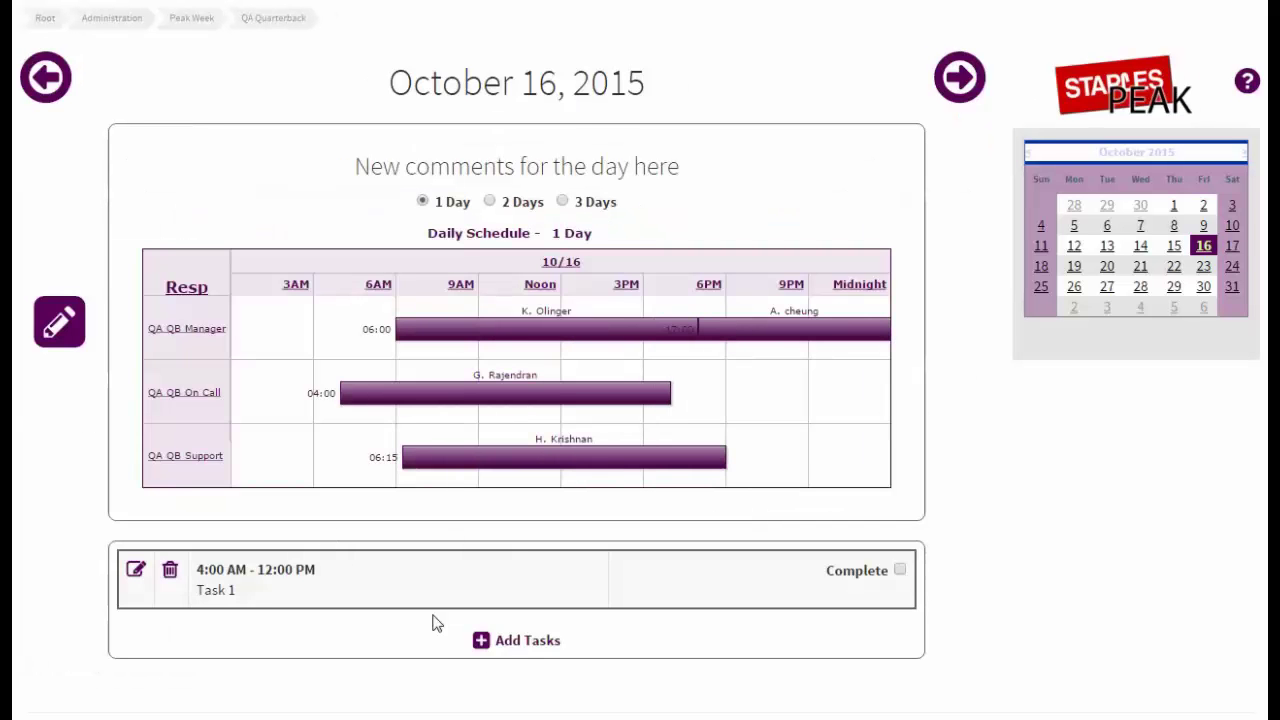
Add a second task with the text "Task 2" starting at 9:00 AM with no end date and save it.
{"action": "left_click", "coordinate": [504, 642]}
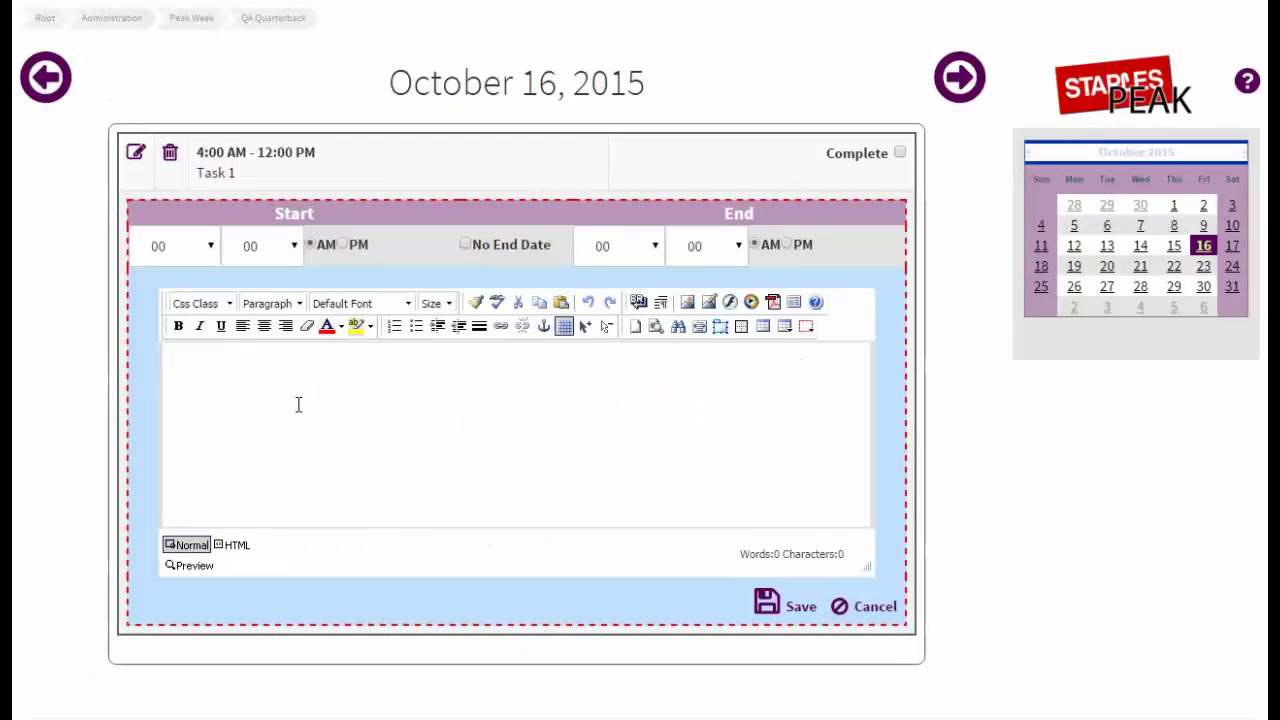
{"action": "type", "text": "Task 2"}
{"action": "left_click", "coordinate": [210, 246]}
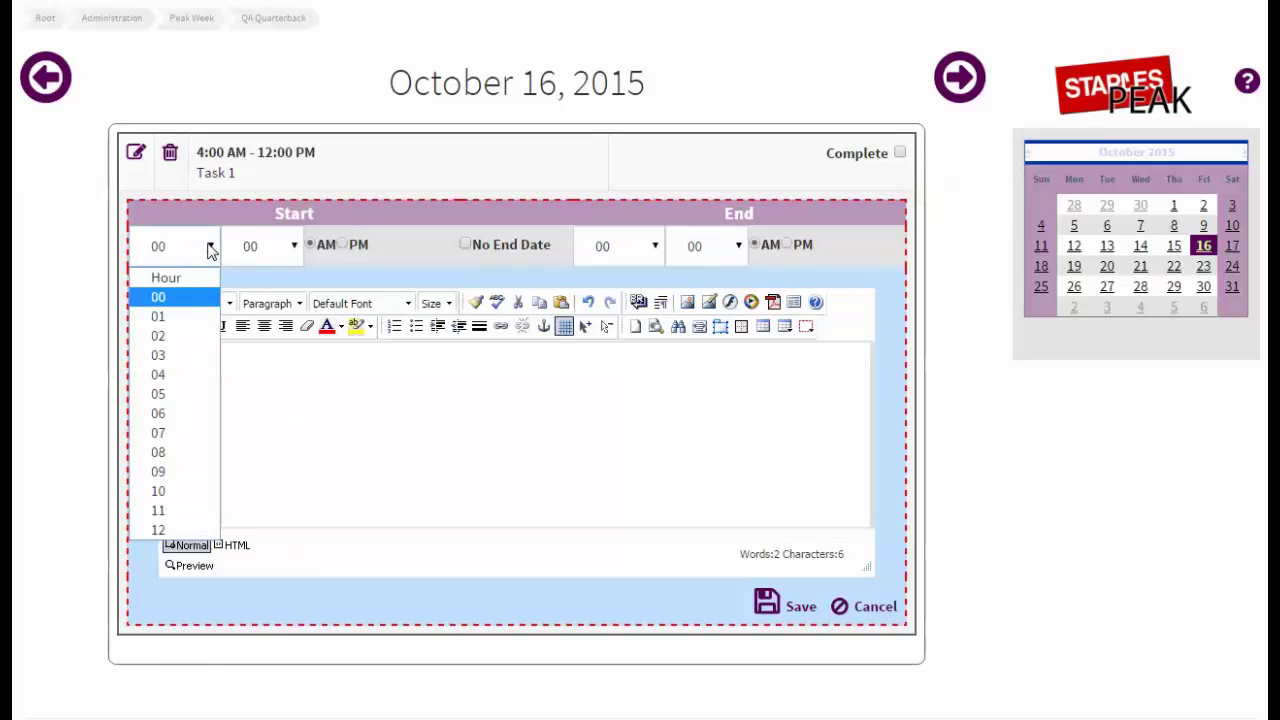
{"action": "left_click", "coordinate": [176, 473]}
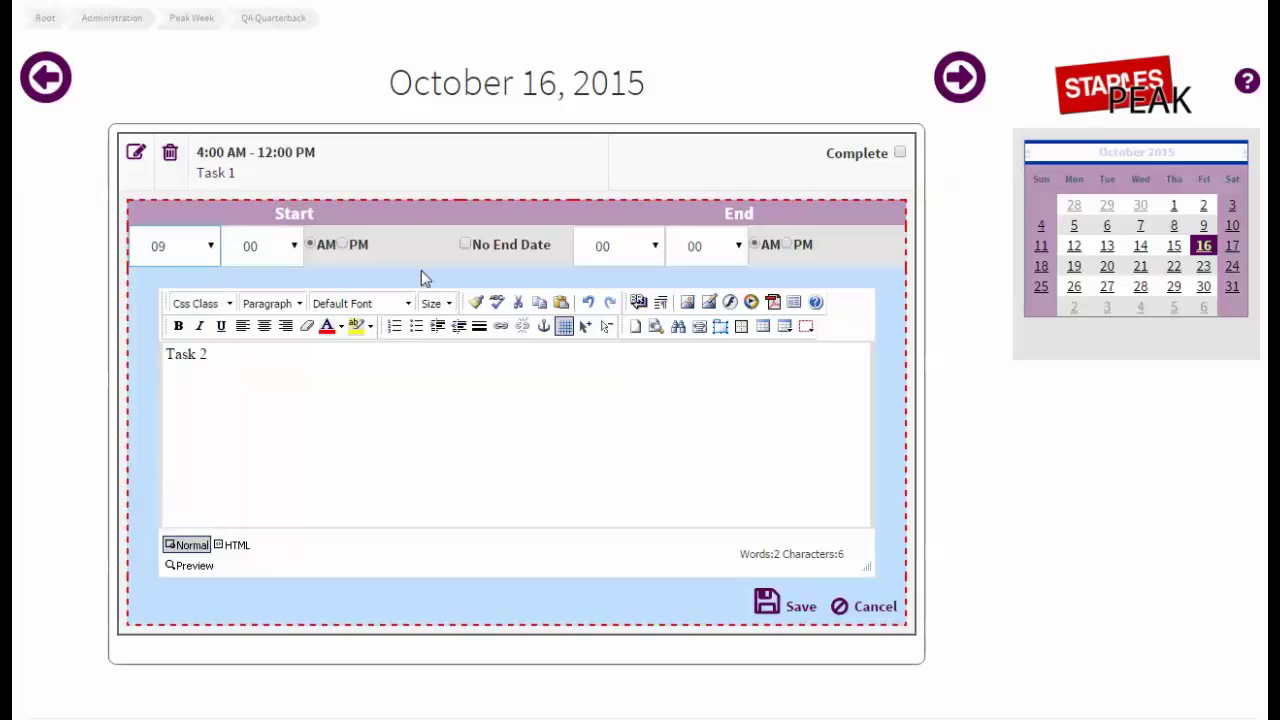
{"action": "left_click", "coordinate": [464, 246]}
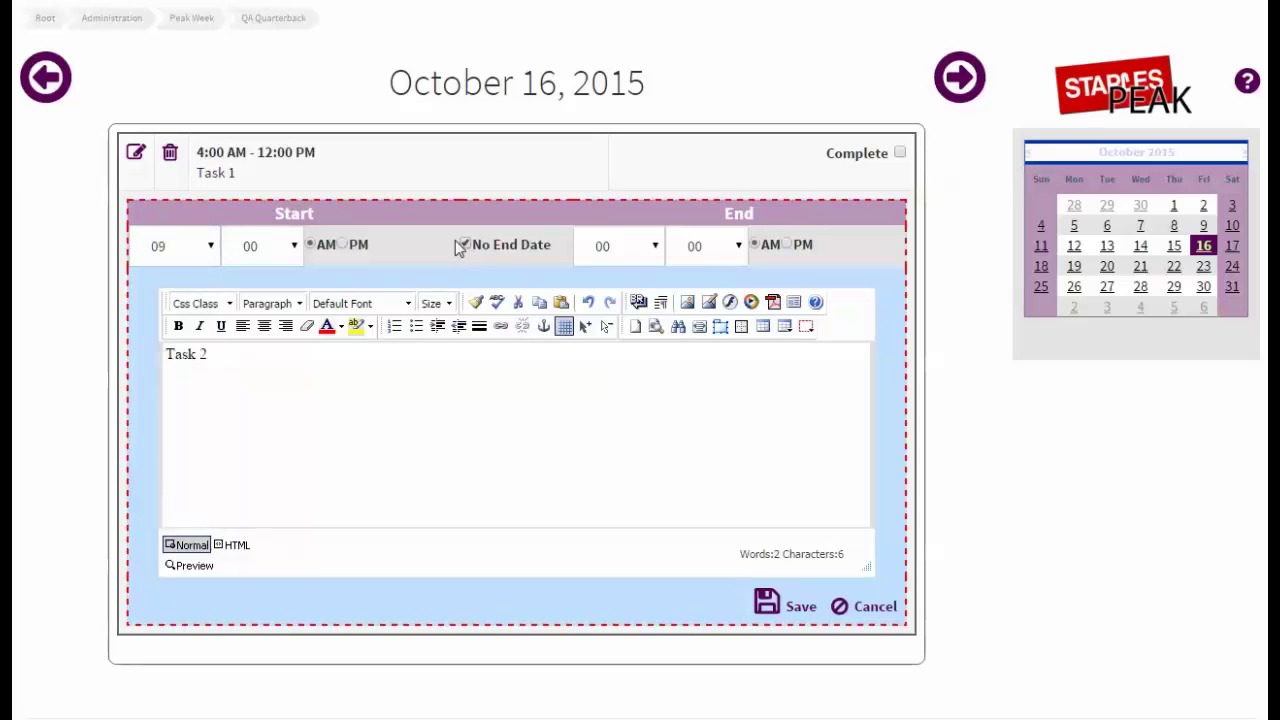
{"action": "left_click", "coordinate": [778, 614]}
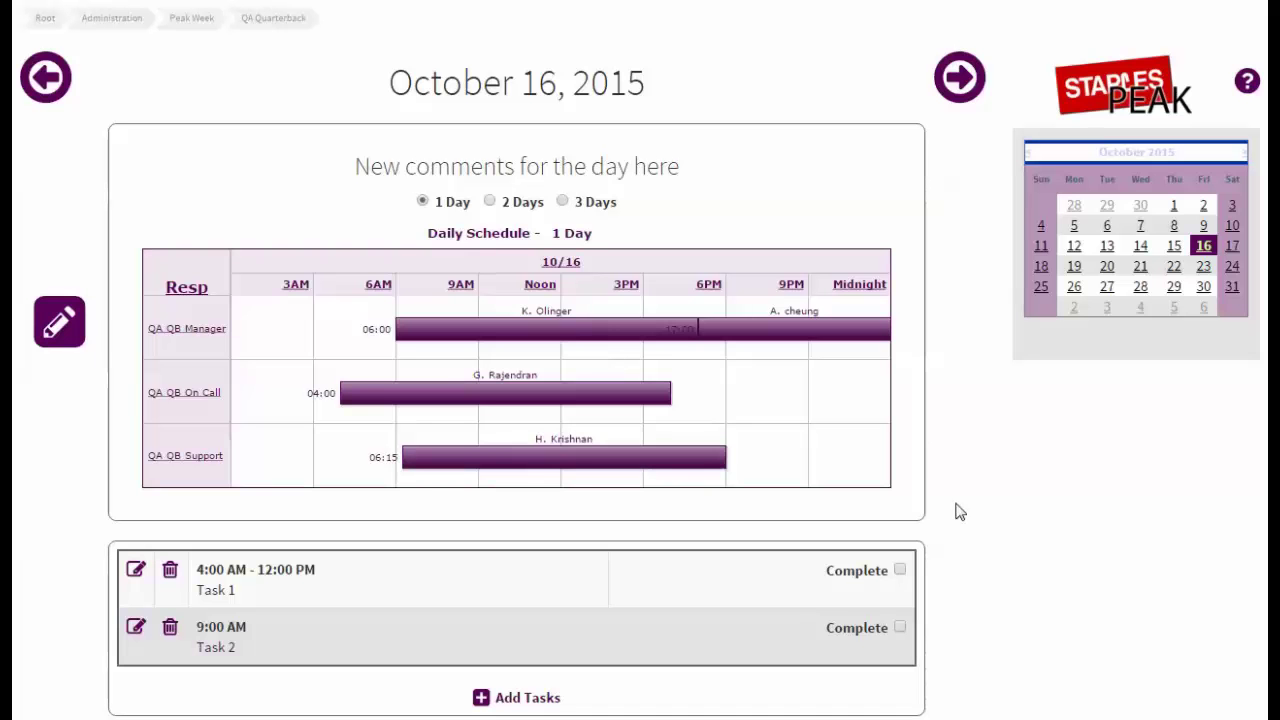
Mark Task 1 as complete and clear the mark again.
{"action": "left_click", "coordinate": [899, 570]}
{"action": "left_click", "coordinate": [900, 570]}
Open the For Demo page of the Peak Week section.
{"action": "mouse_move", "coordinate": [1190, 2]}
{"action": "mouse_move", "coordinate": [1150, 2]}
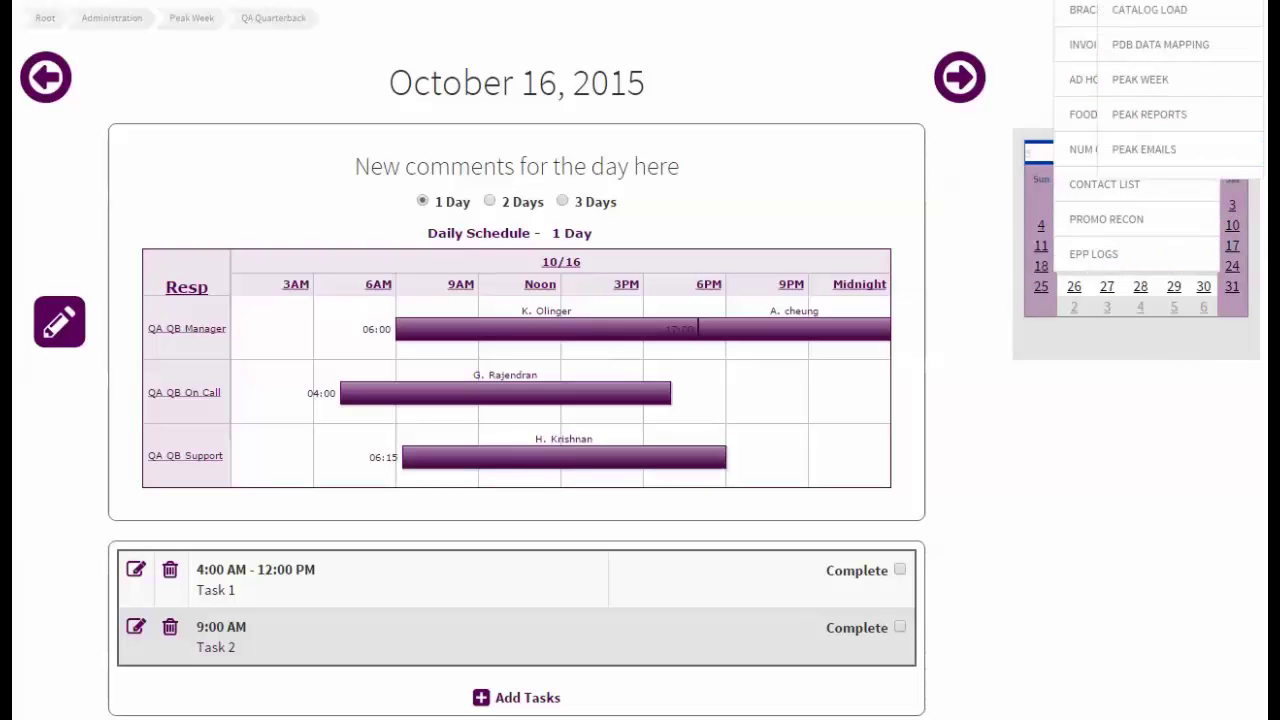
{"action": "mouse_move", "coordinate": [1160, 82]}
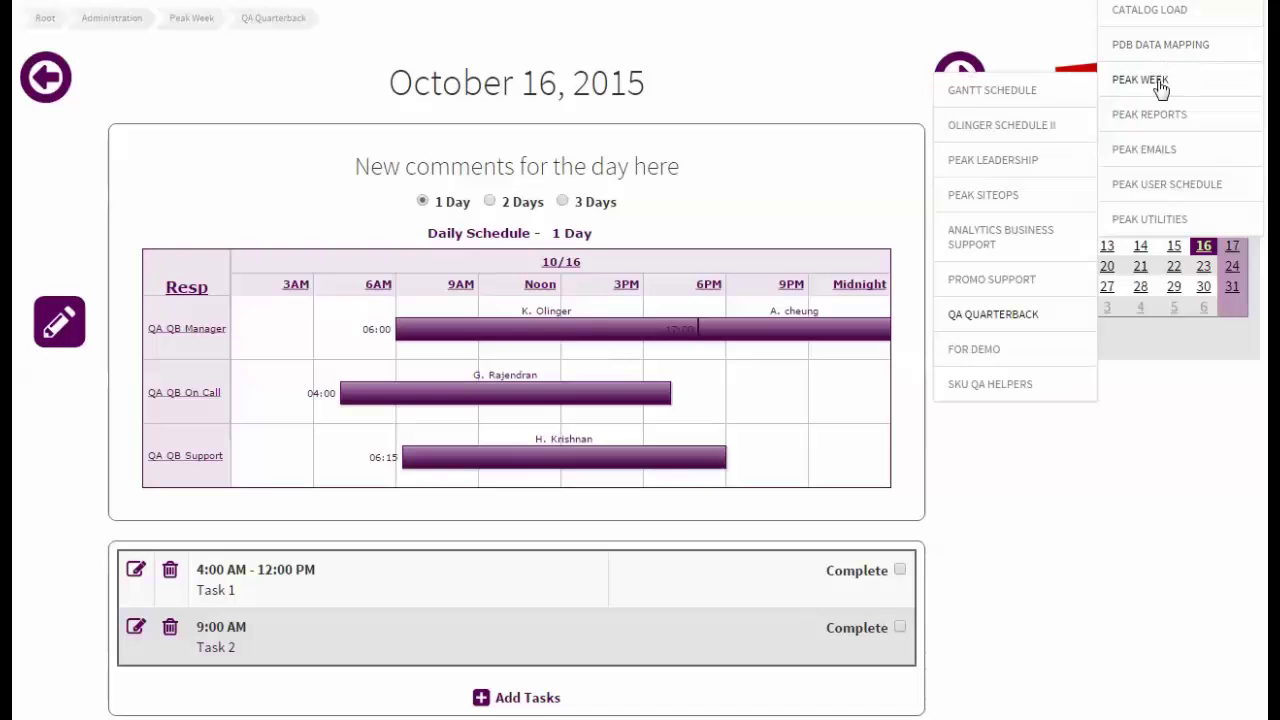
{"action": "left_click", "coordinate": [982, 357]}
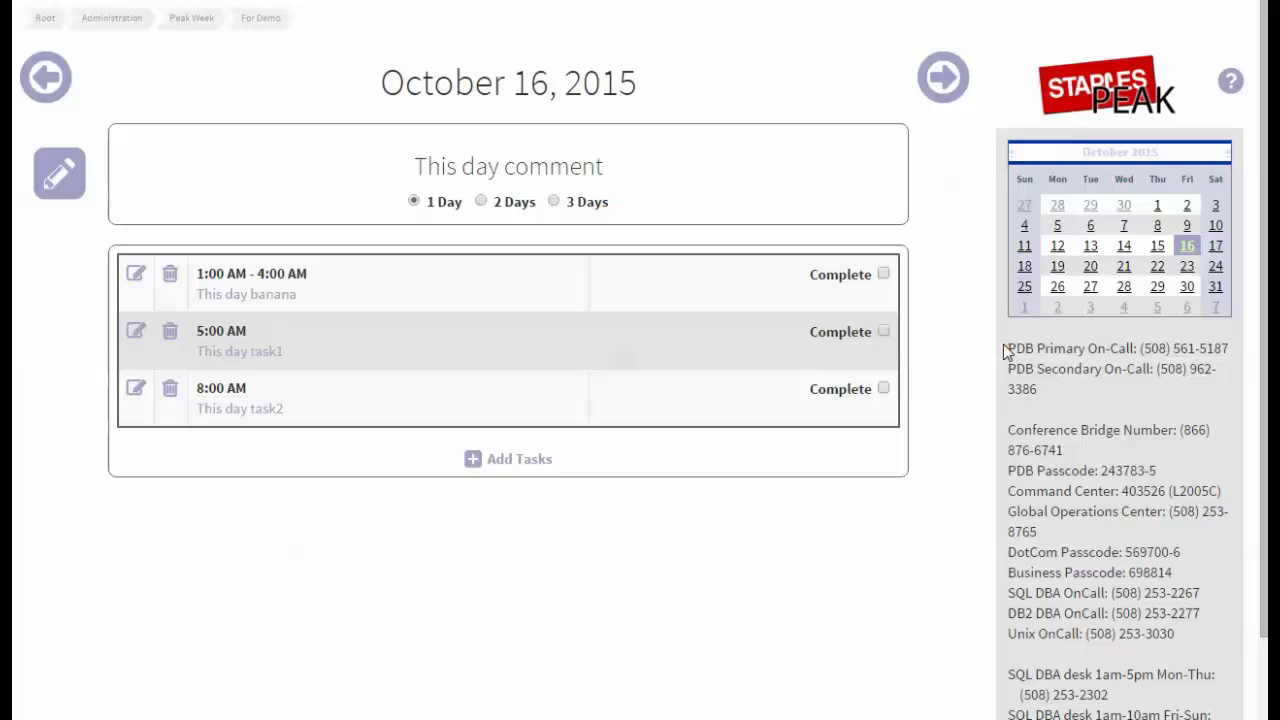
Review the on-call and escalation contact information below the calendar, and return to the QA Quarterback page.
{"action": "left_click_drag", "start_coordinate": [1008, 349], "coordinate": [1150, 643]}
{"action": "left_click_drag", "start_coordinate": [1159, 645], "coordinate": [1168, 694]}
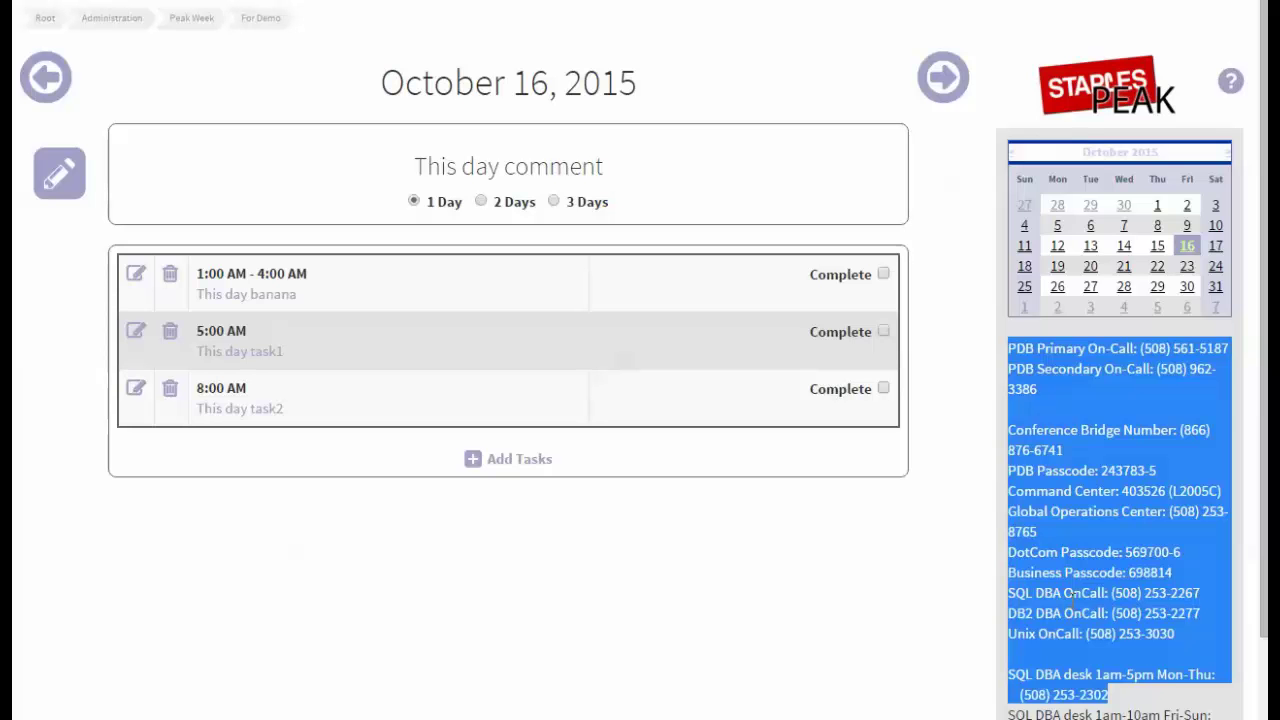
{"action": "left_click", "coordinate": [1097, 530]}
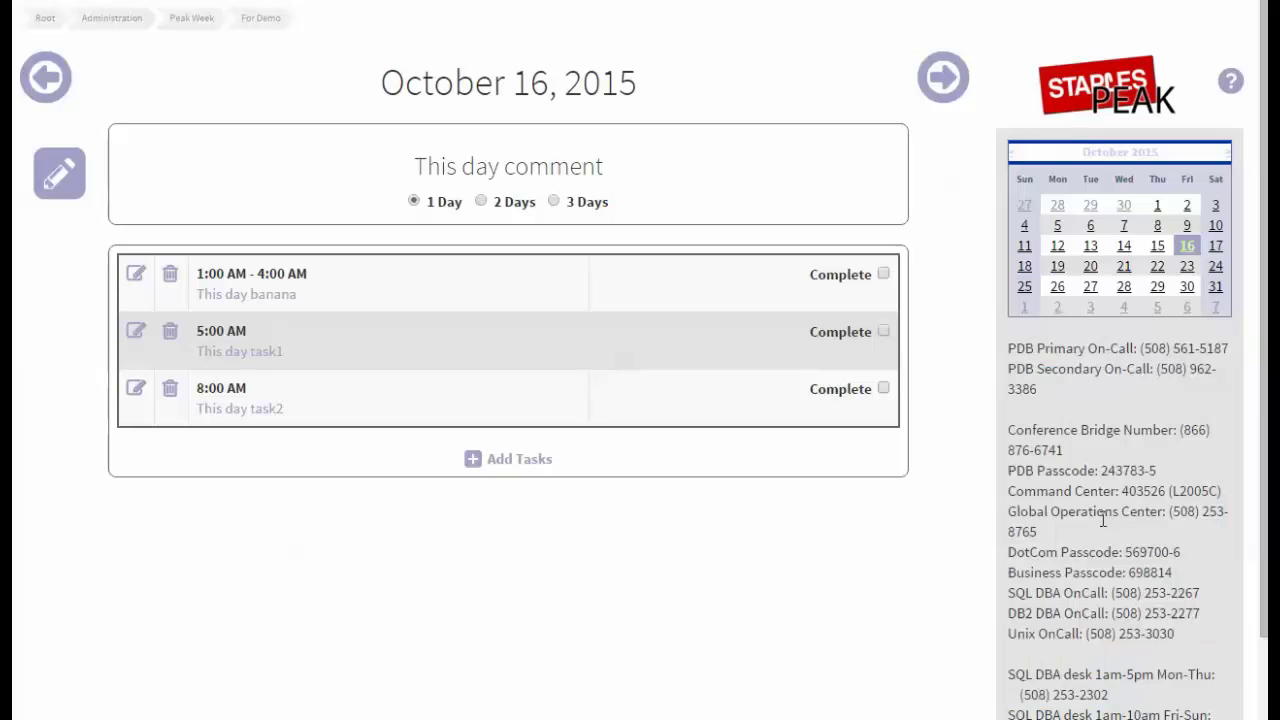
{"action": "scroll", "coordinate": [1130, 455], "scroll_direction": "down", "scroll_amount": 2}
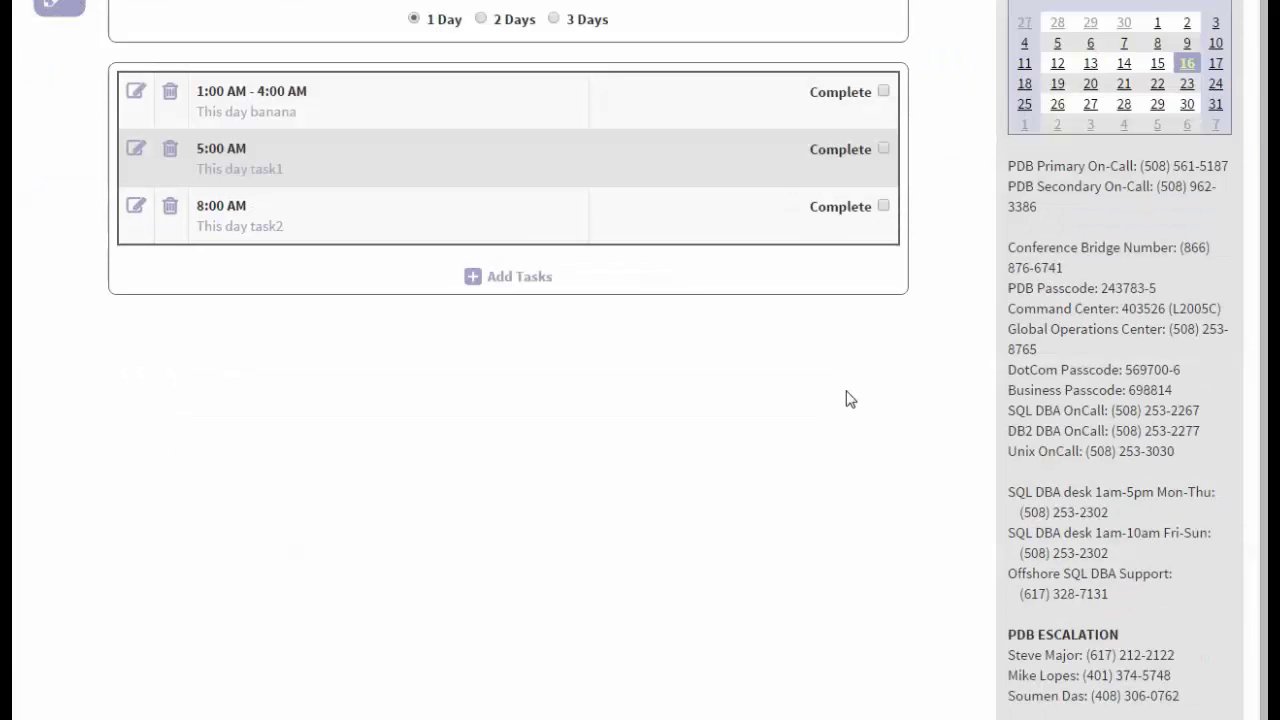
{"action": "scroll", "coordinate": [850, 398], "scroll_direction": "up", "scroll_amount": 2}
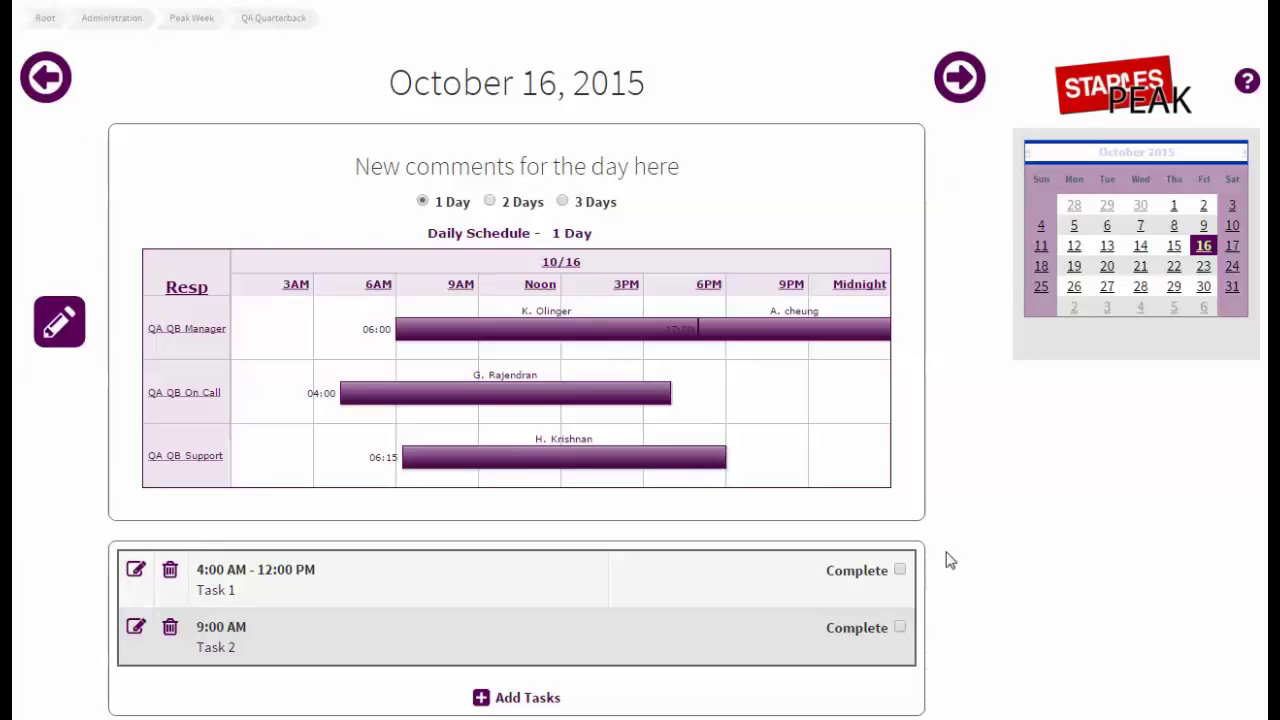
Show the daily schedule for 2 days, extend it to 3 days, and view it from October 17.
{"action": "left_click", "coordinate": [497, 210]}
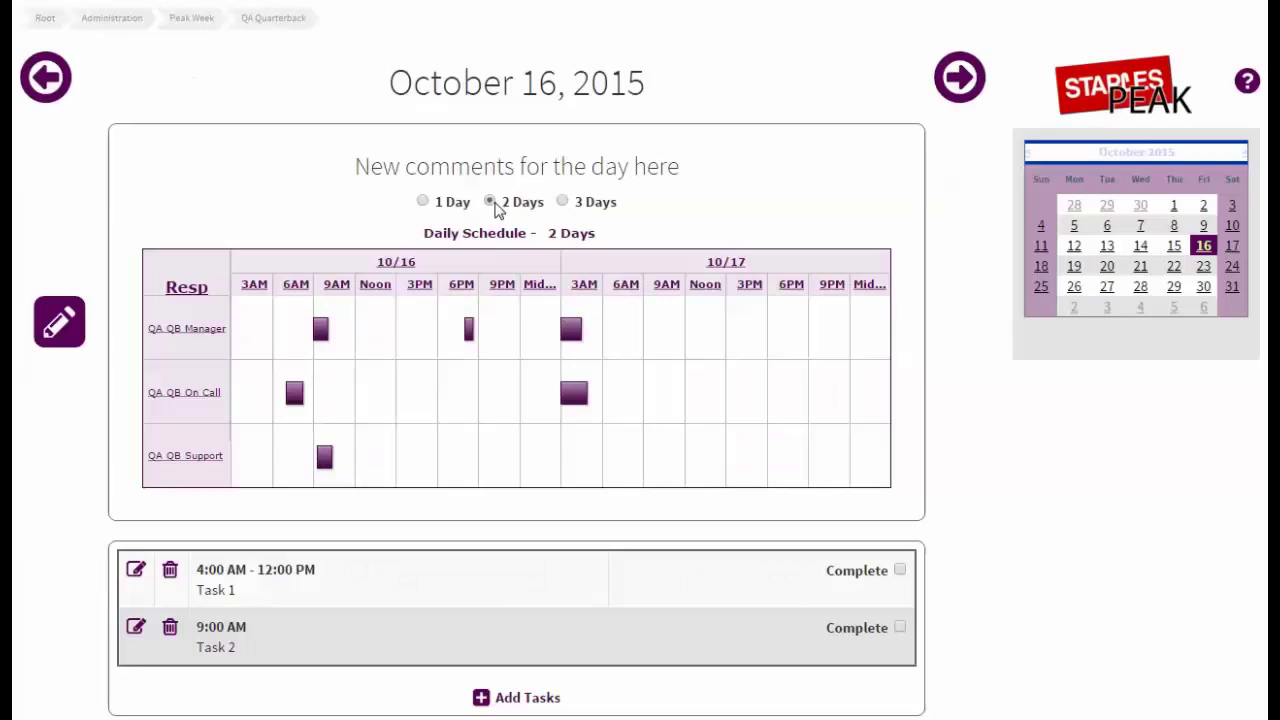
{"action": "left_click", "coordinate": [562, 201]}
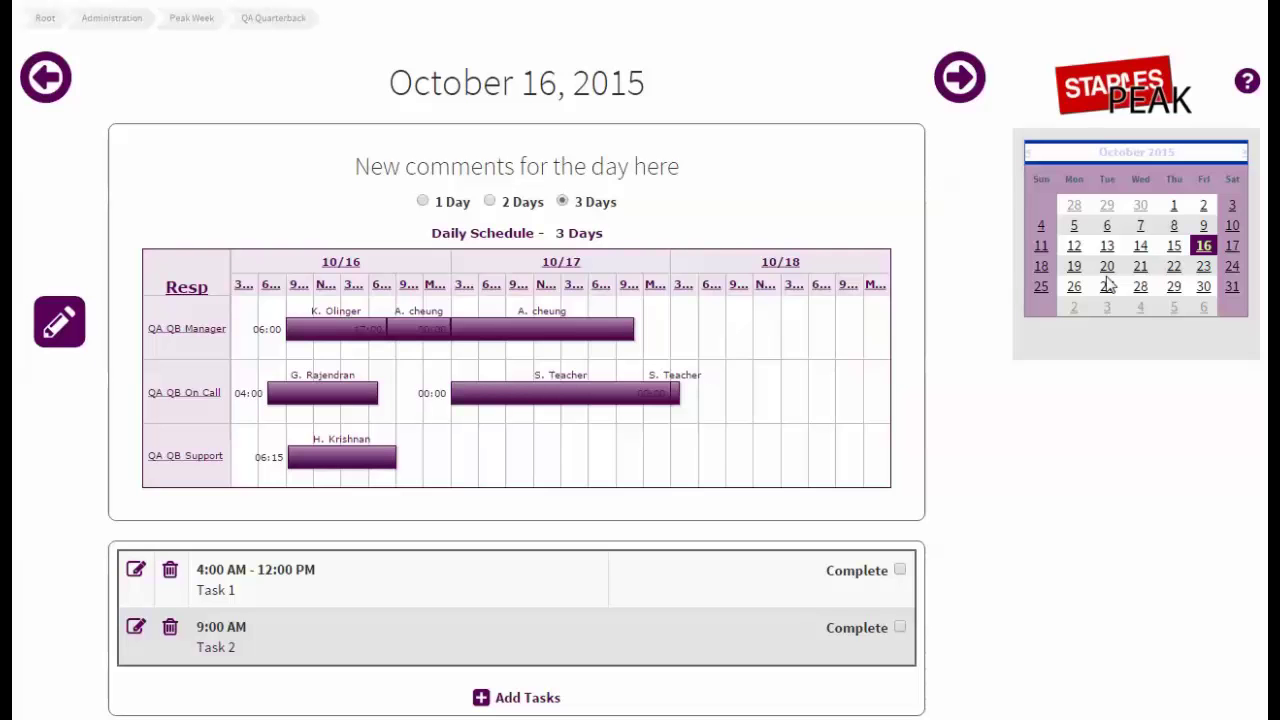
{"action": "left_click", "coordinate": [1234, 248]}
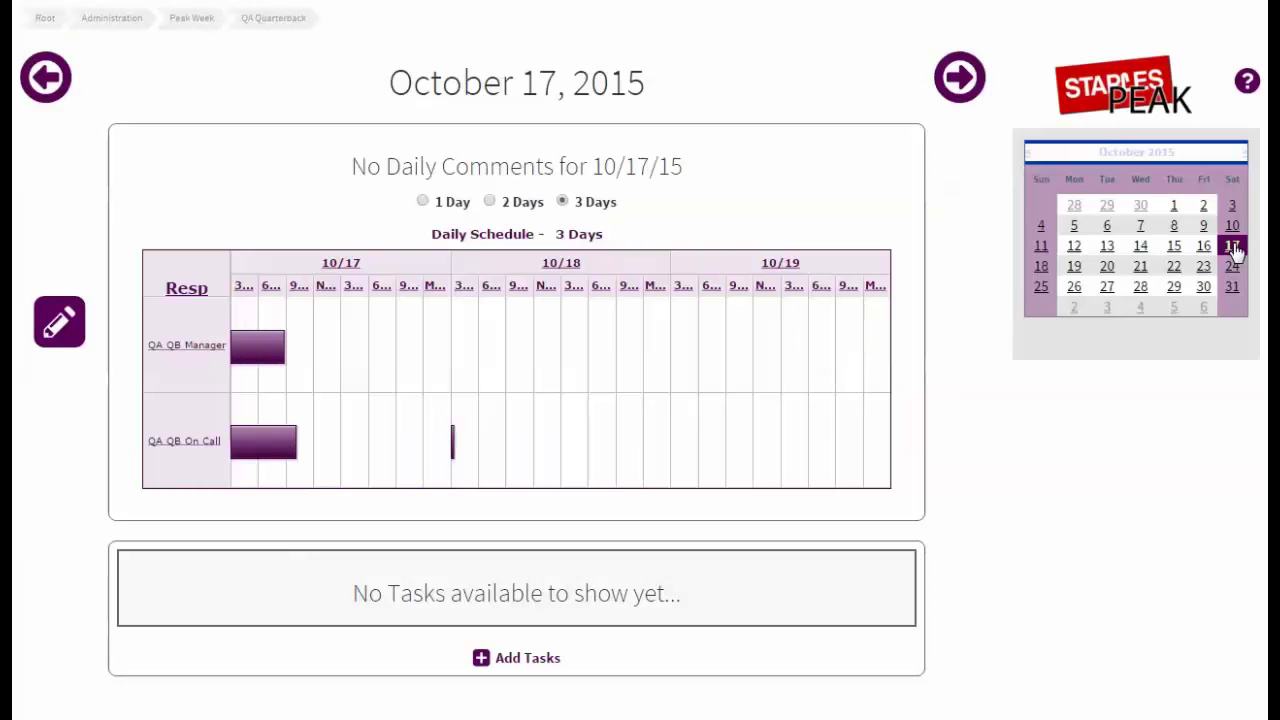